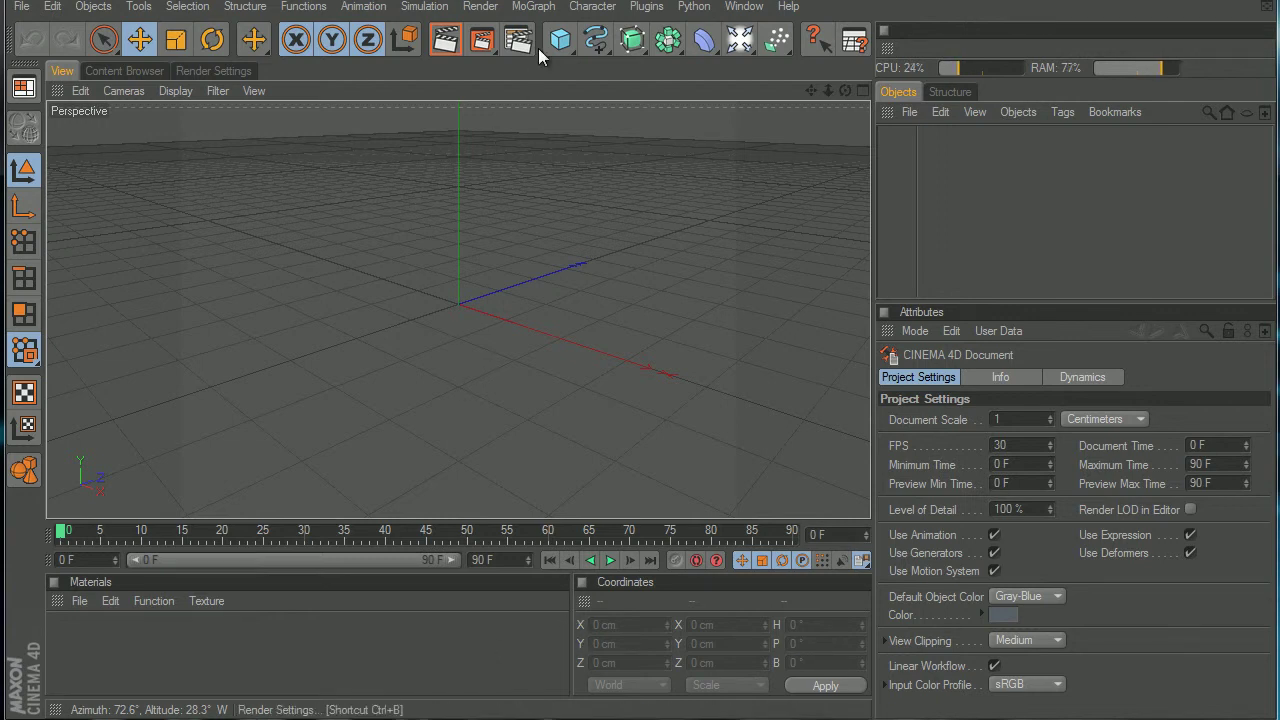
Step: Add a sphere to the scene and set its segments to 70
mouse_move(846, 90)
left_mouse_down()
mouse_move(640, 391)
mouse_move(836, 89)
left_mouse_up()
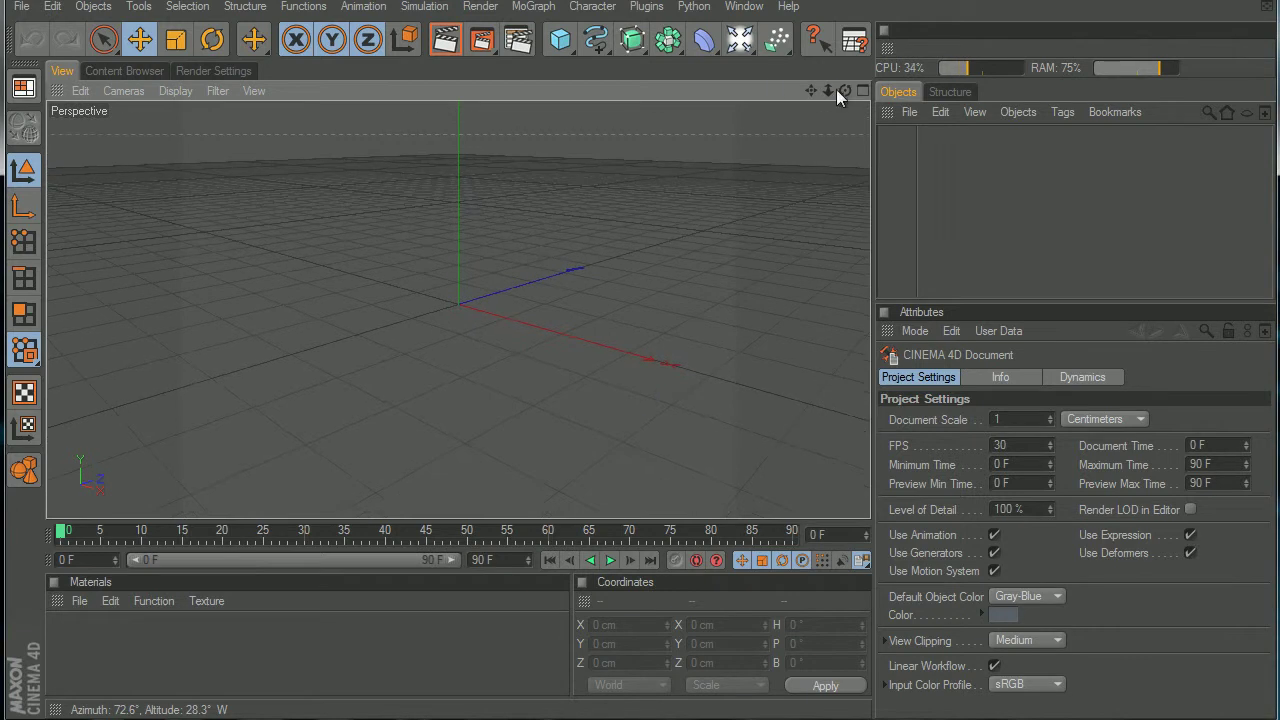
left_click_drag(708, 36, 639, 68)
left_click_drag(557, 50, 697, 75)
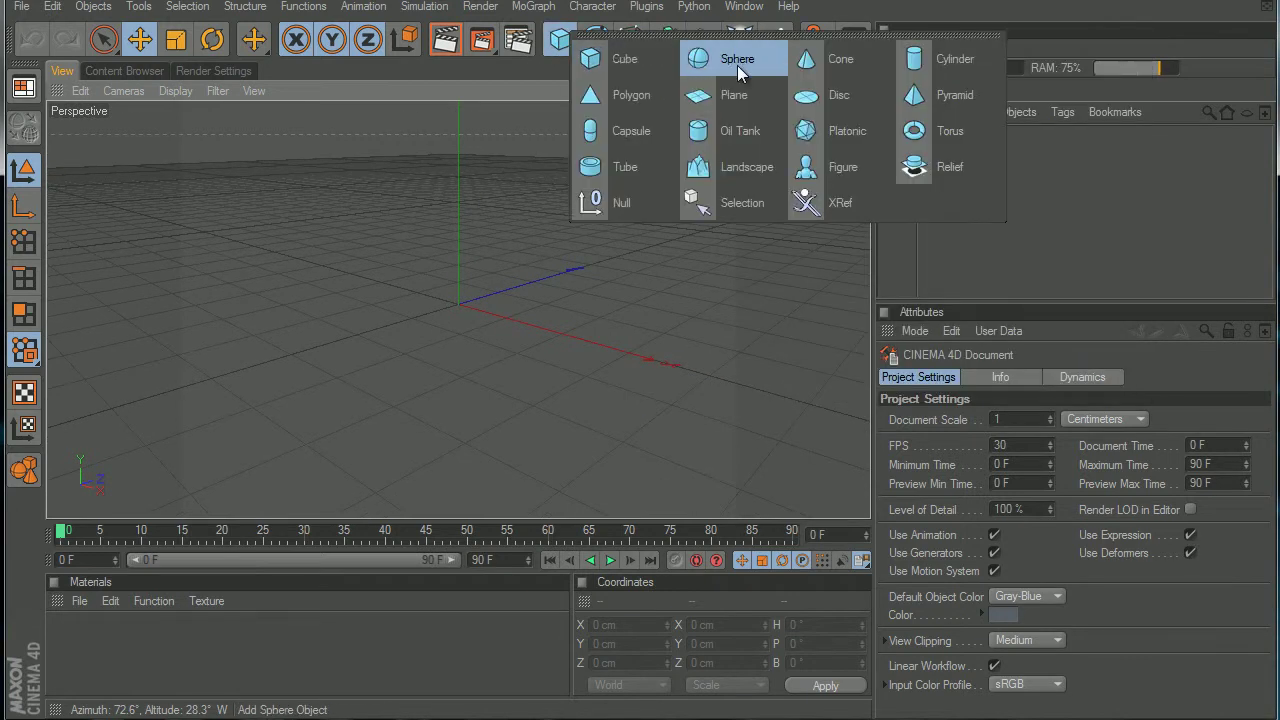
left_click(737, 65)
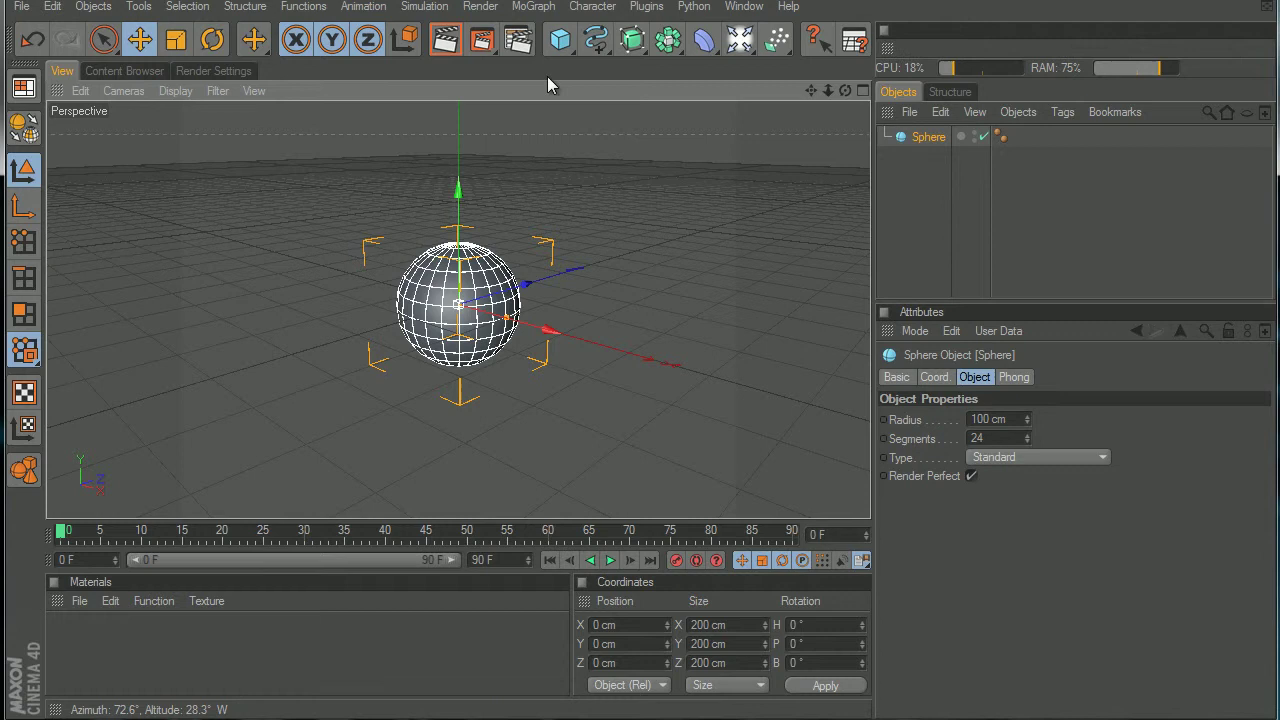
left_click_drag(1026, 437, 1030, 437)
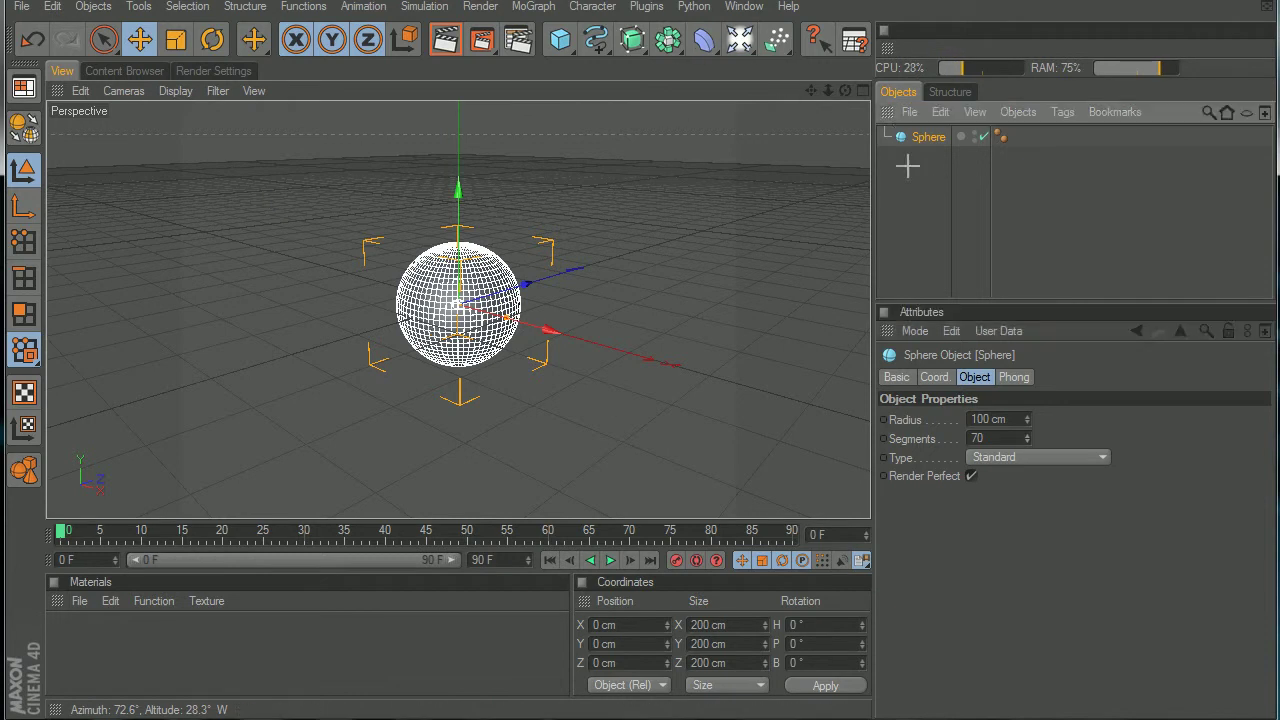
Step: Add a Taper deformer and make it a child of the sphere
left_click(712, 41)
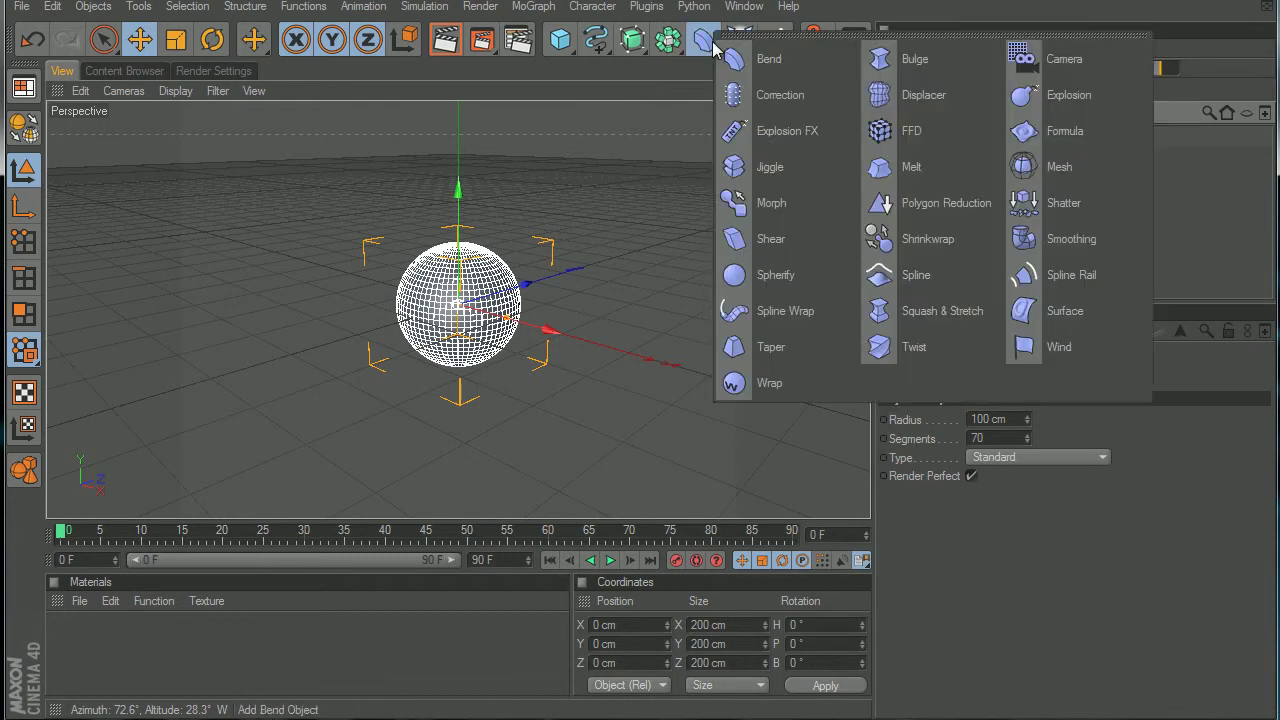
left_click(790, 350)
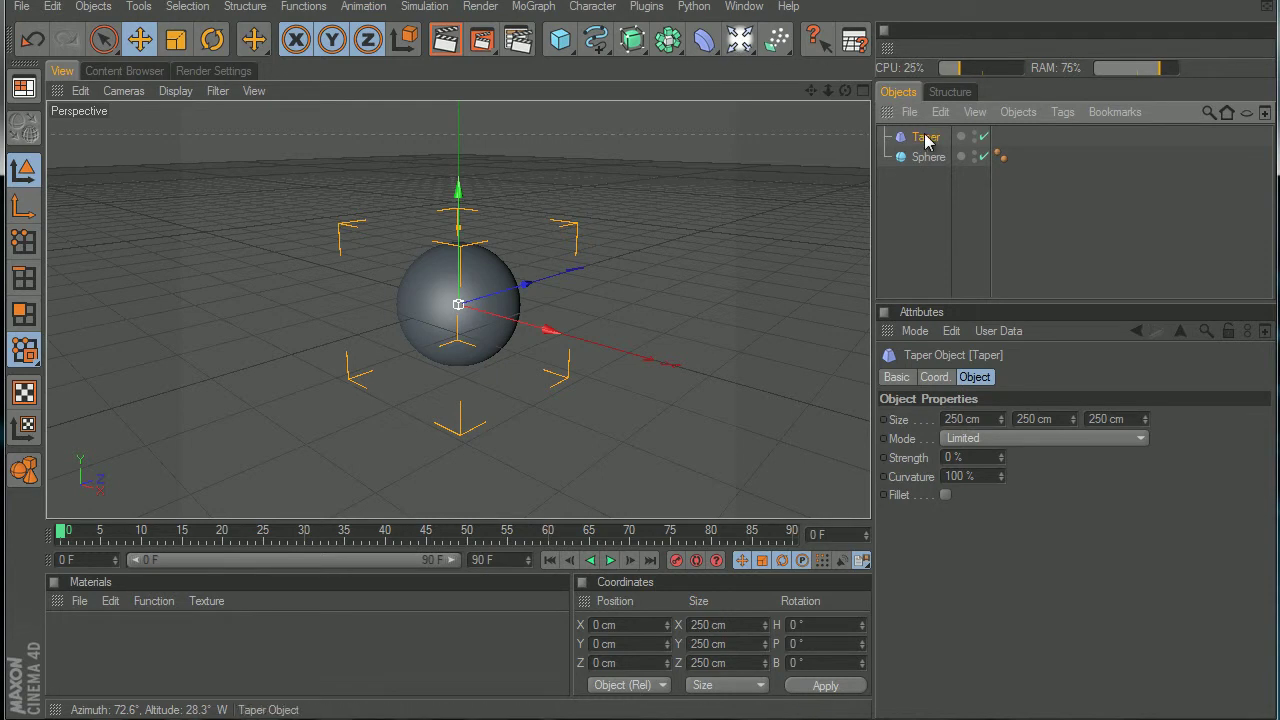
left_click_drag(926, 144, 929, 163)
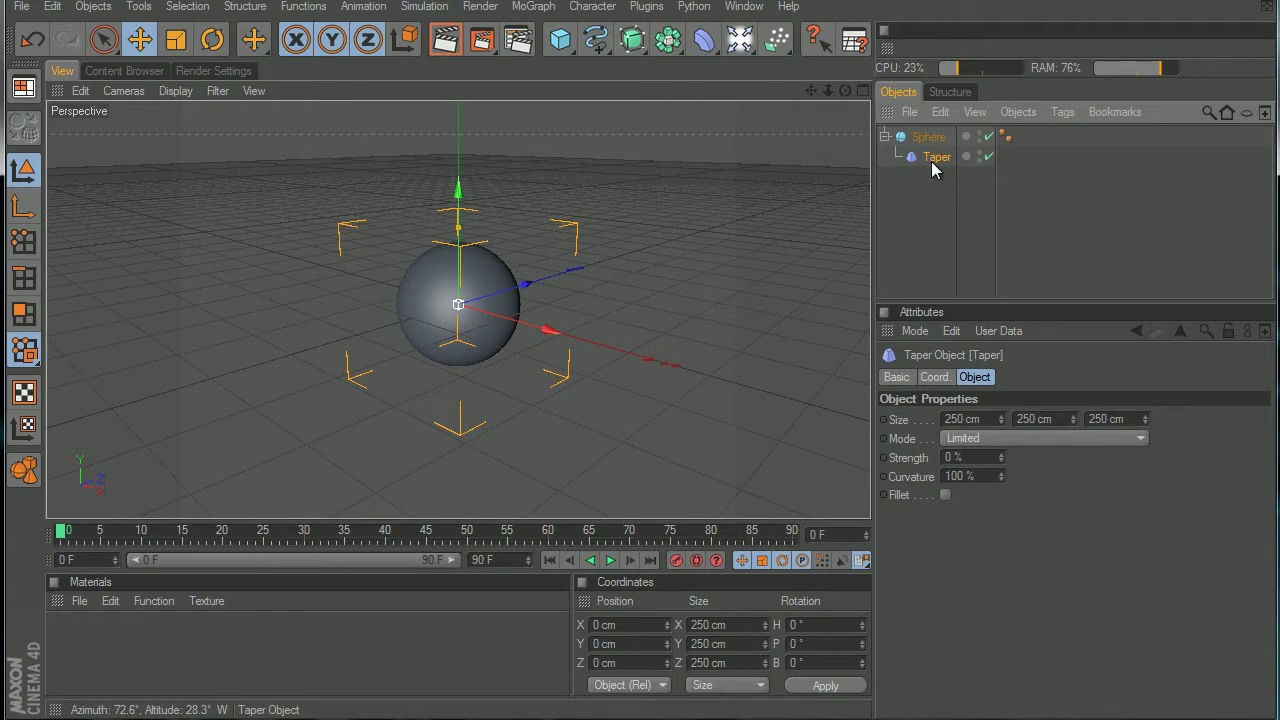
Step: Set the taper's strength to 75% and its curvature to 70% to shape the sphere like a balloon
double_click(972, 462)
type("2")
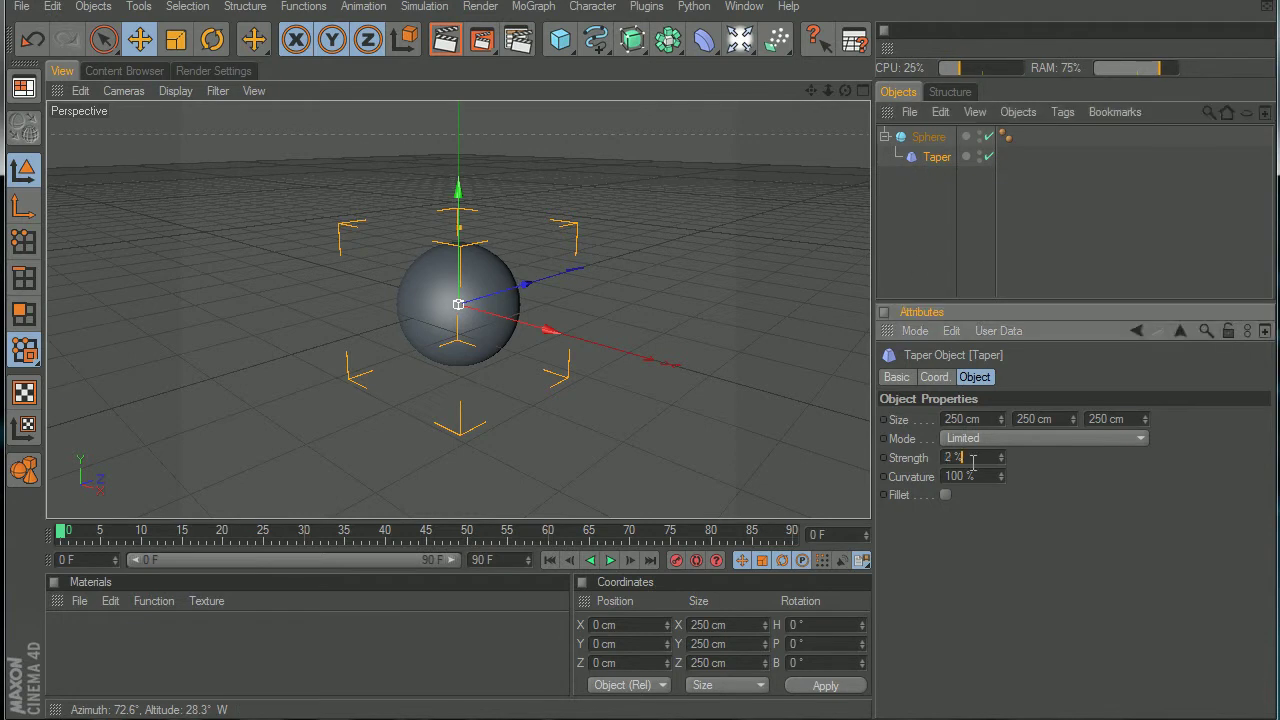
scroll(973, 462, "up", 9)
left_click_drag(1003, 463, 999, 454)
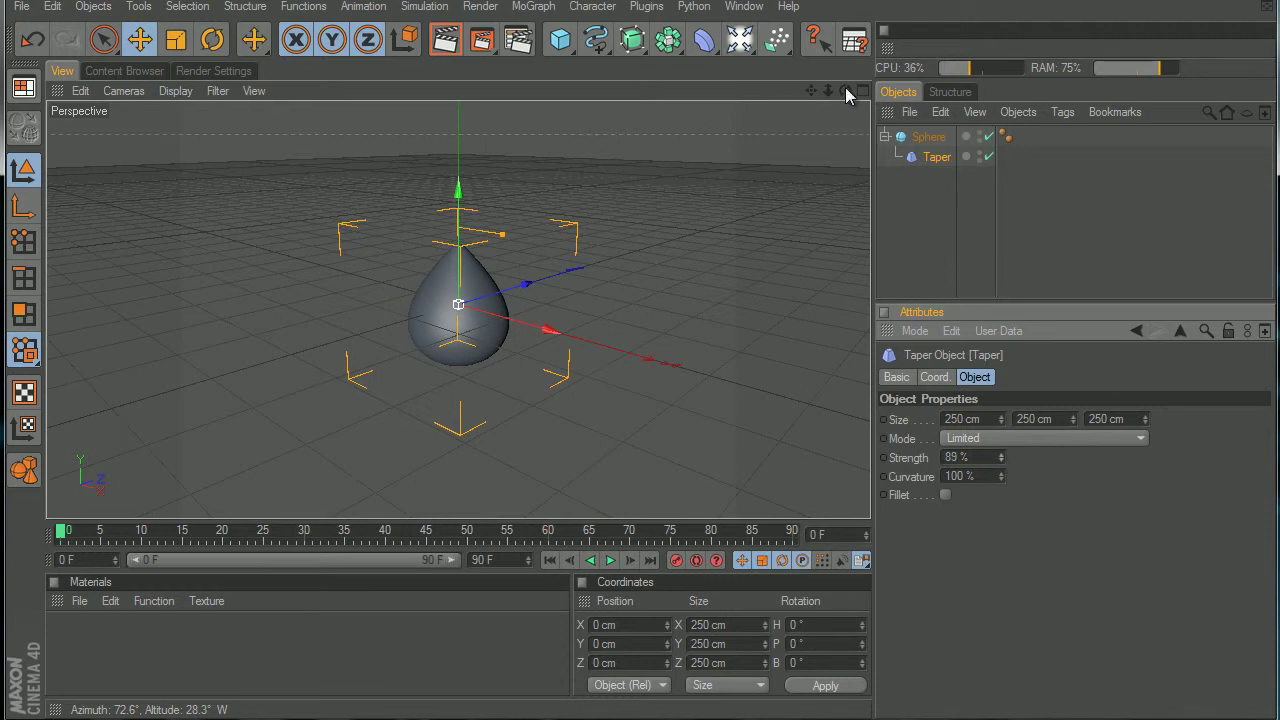
left_click_drag(845, 87, 610, 400)
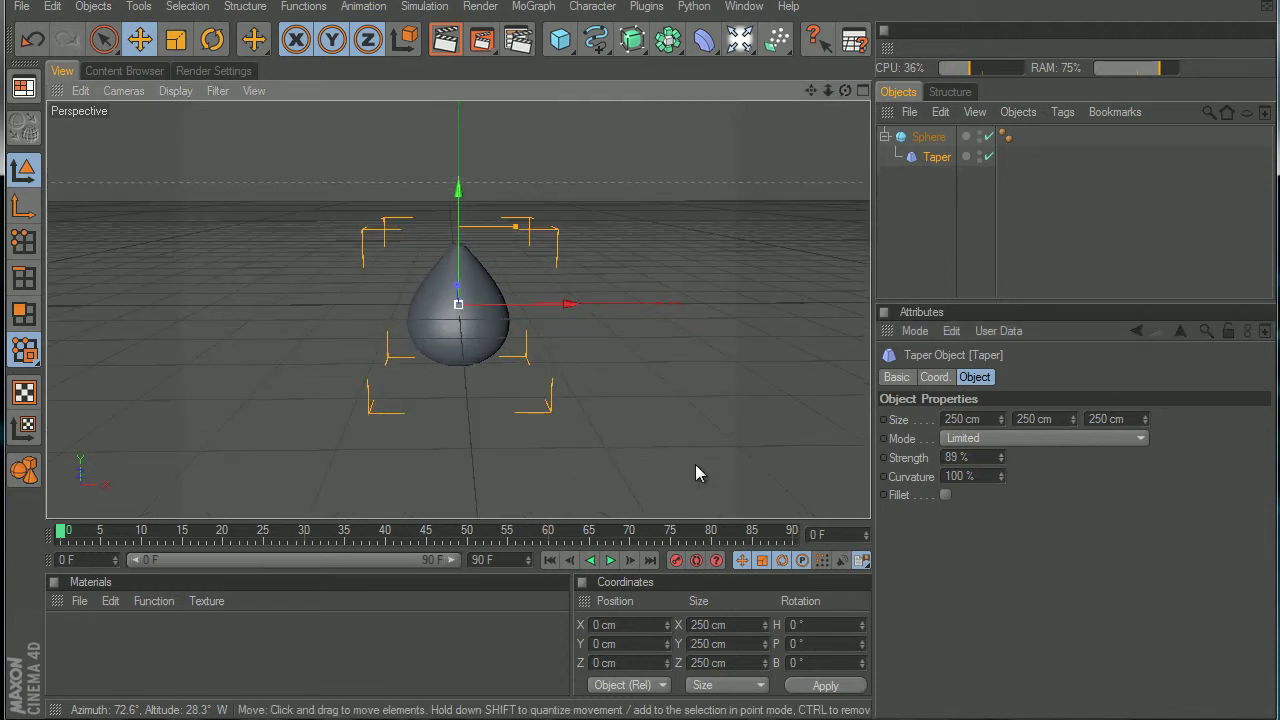
left_click_drag(1000, 461, 1000, 465)
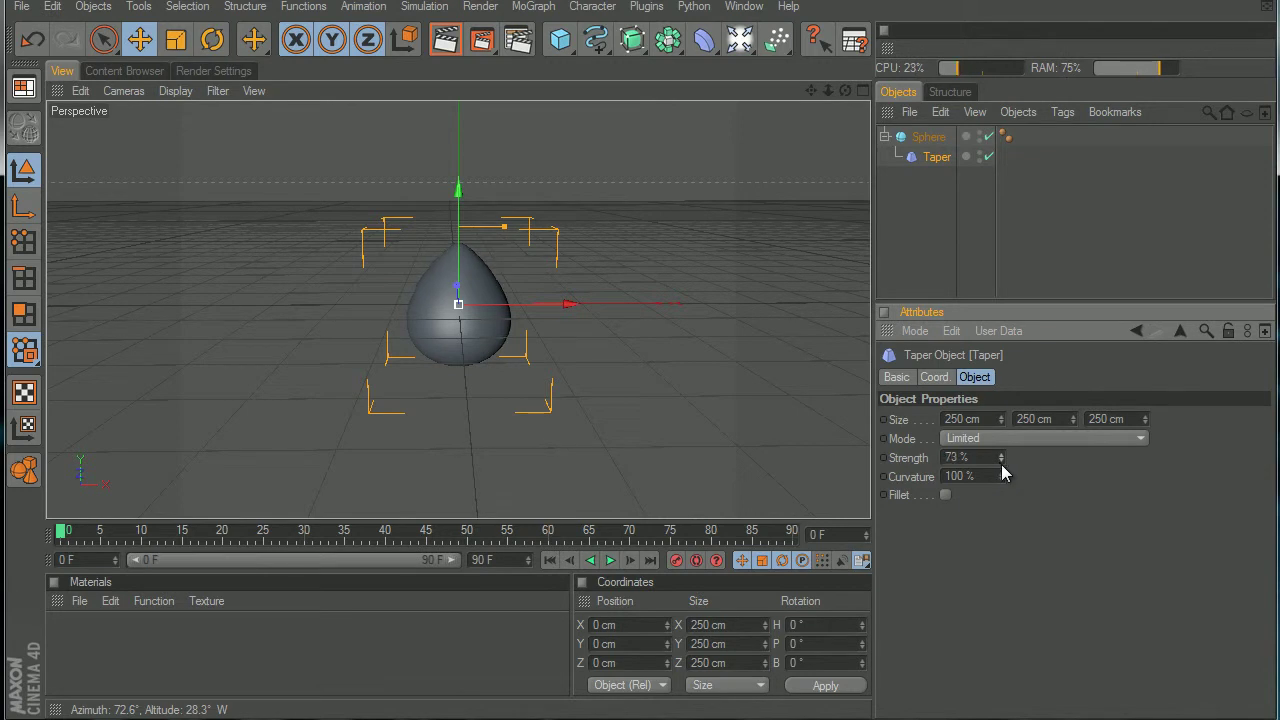
left_click_drag(1003, 473, 1003, 459)
left_click_drag(998, 480, 999, 481)
left_click_drag(842, 95, 640, 400)
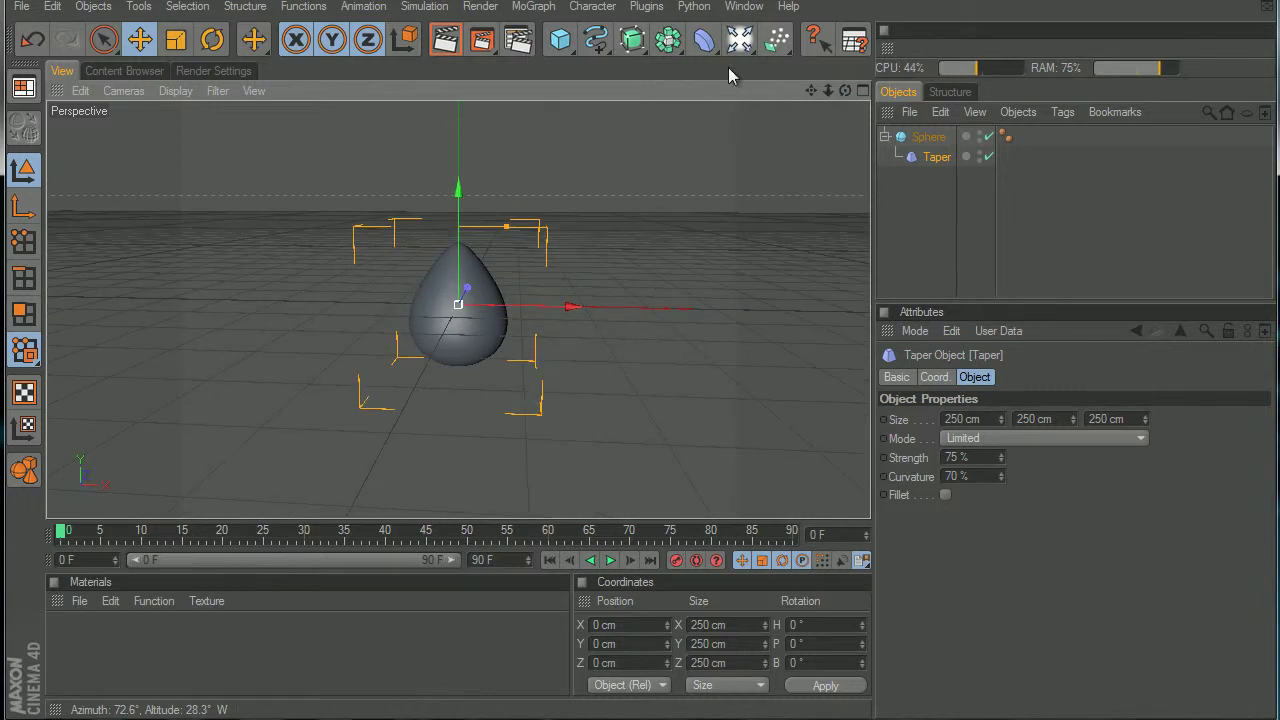
Step: Rotate the sphere and its taper together by 180° so the narrow end points down
left_click_drag(697, 48, 663, 77)
left_click_drag(971, 220, 916, 100)
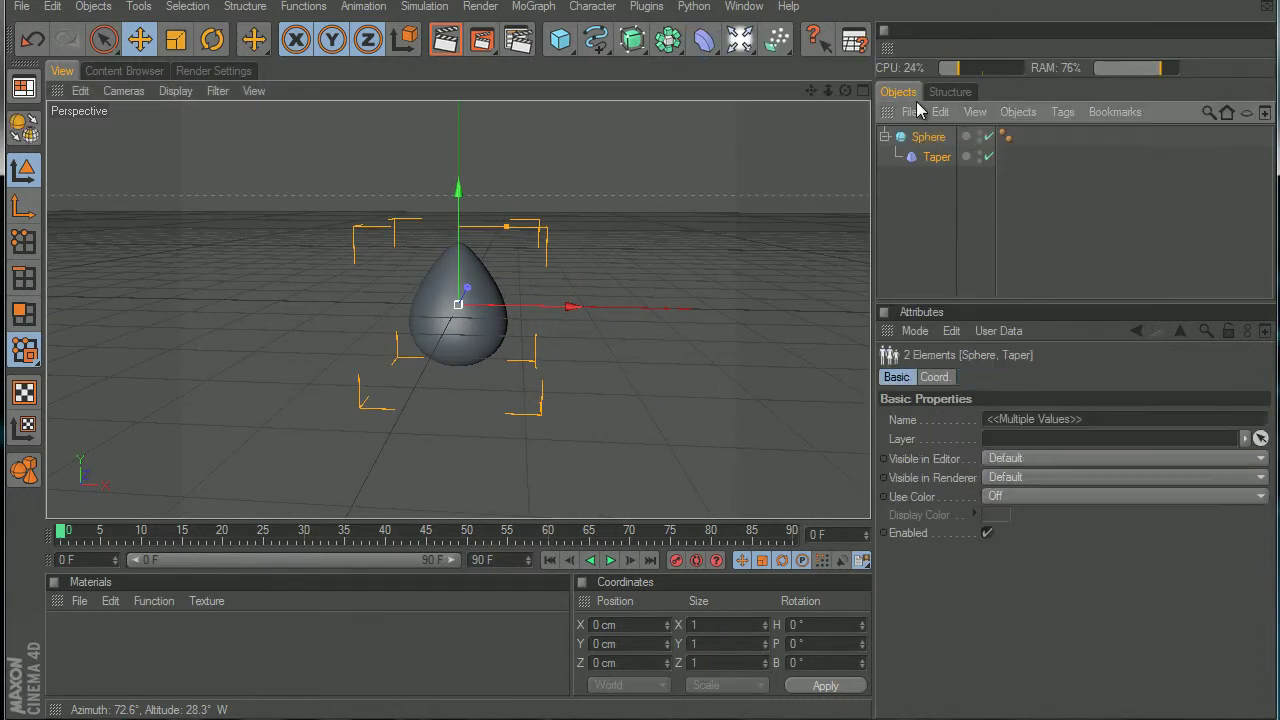
left_click(212, 39)
left_click_drag(458, 272, 466, 452)
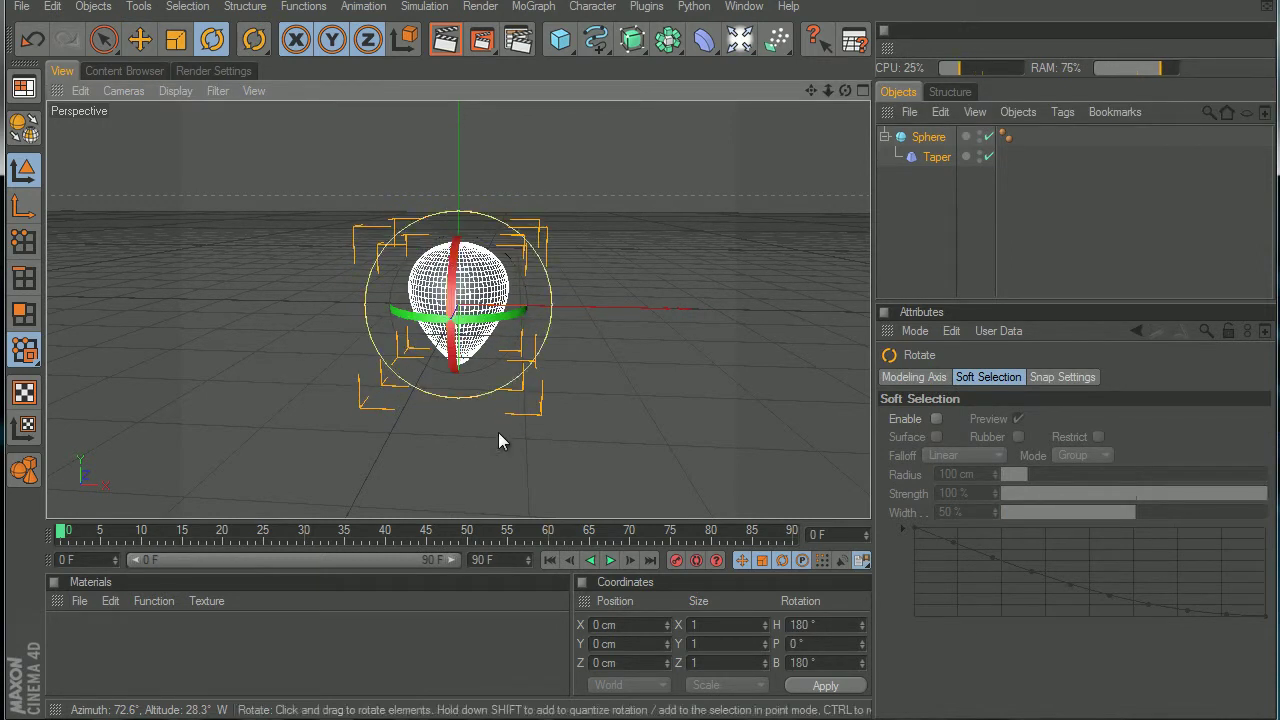
left_click(918, 254)
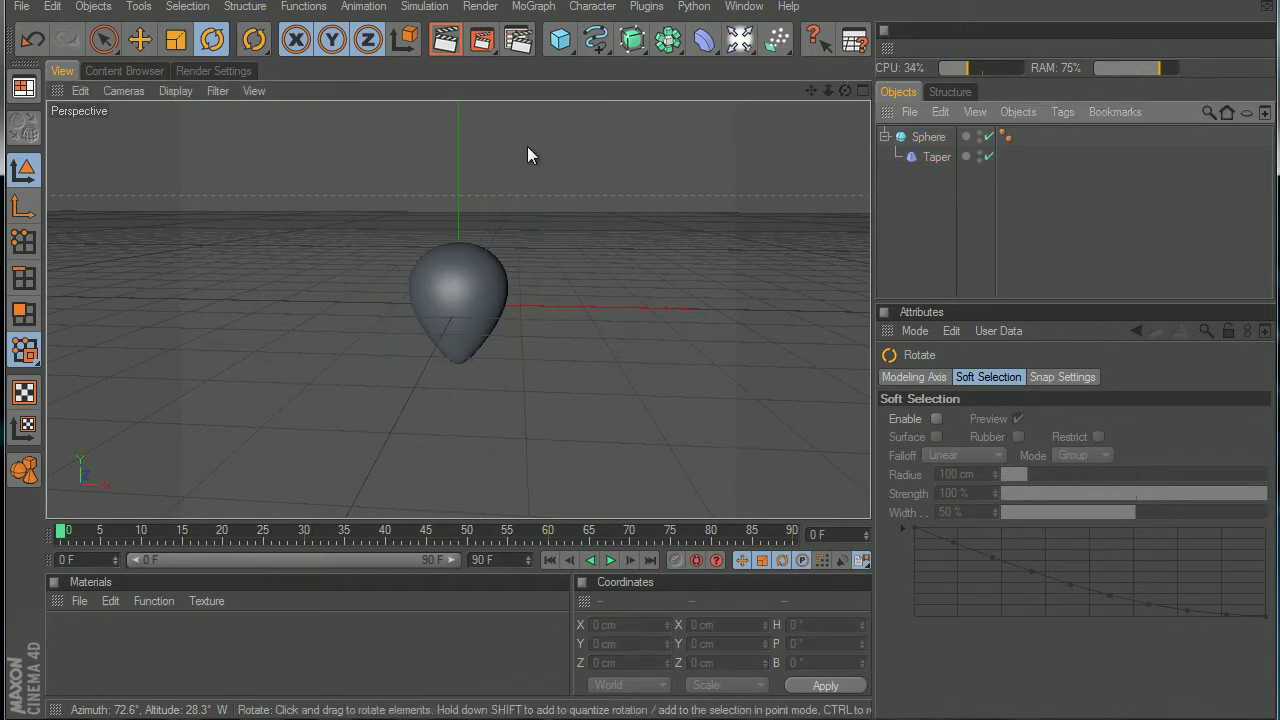
Step: Add a torus and reduce it to a ring radius of 50 cm and a pipe radius of about 5 cm
left_click(560, 38)
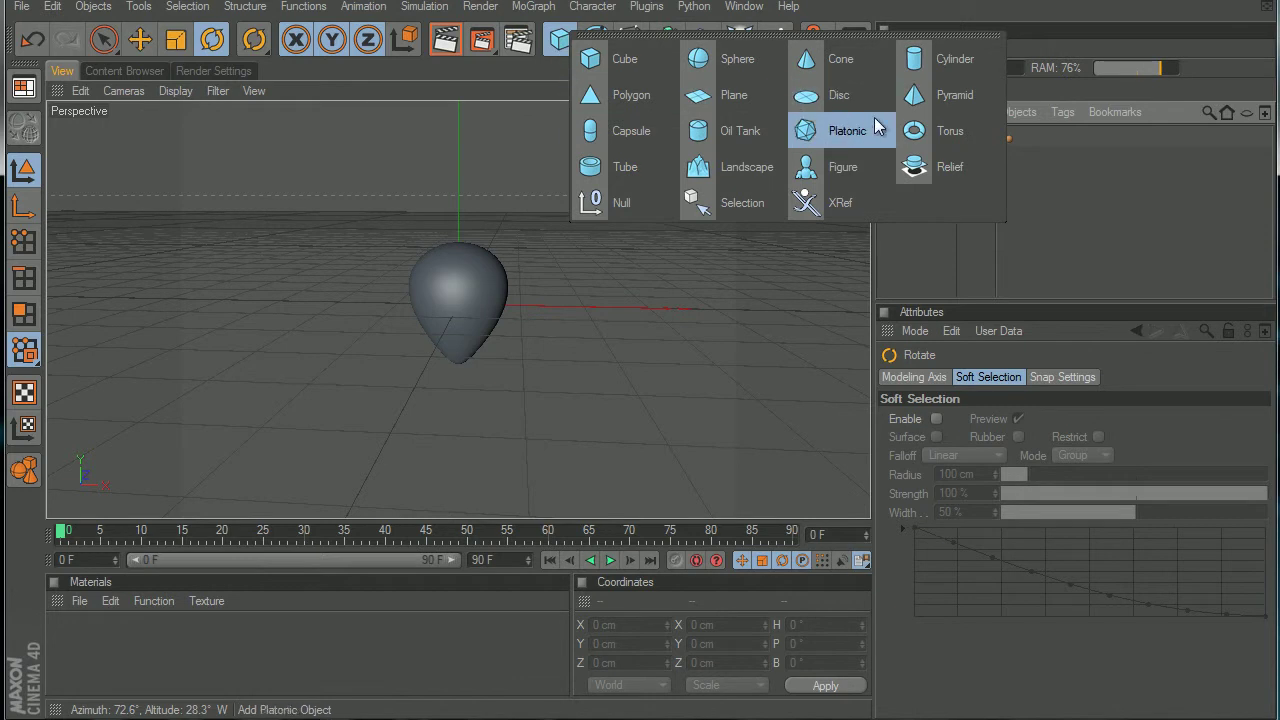
scroll(516, 398, "up", 8)
scroll(516, 398, "down", 4)
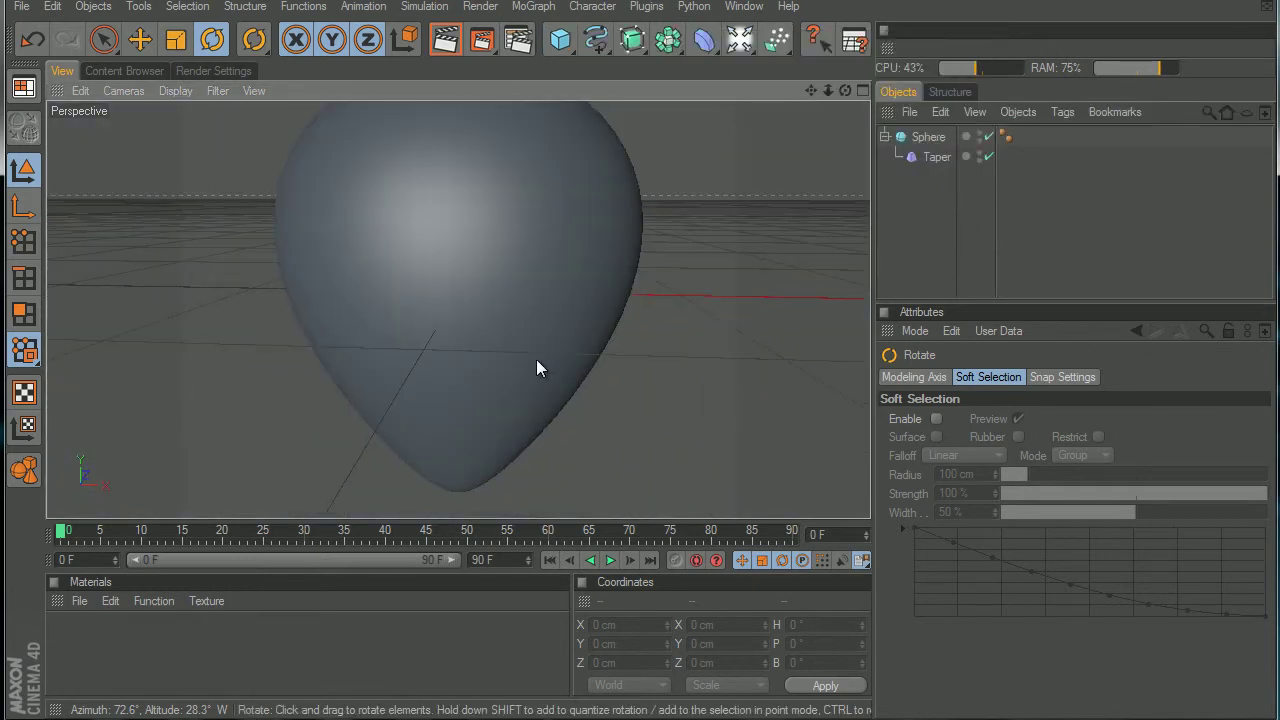
left_click_drag(810, 90, 479, 470)
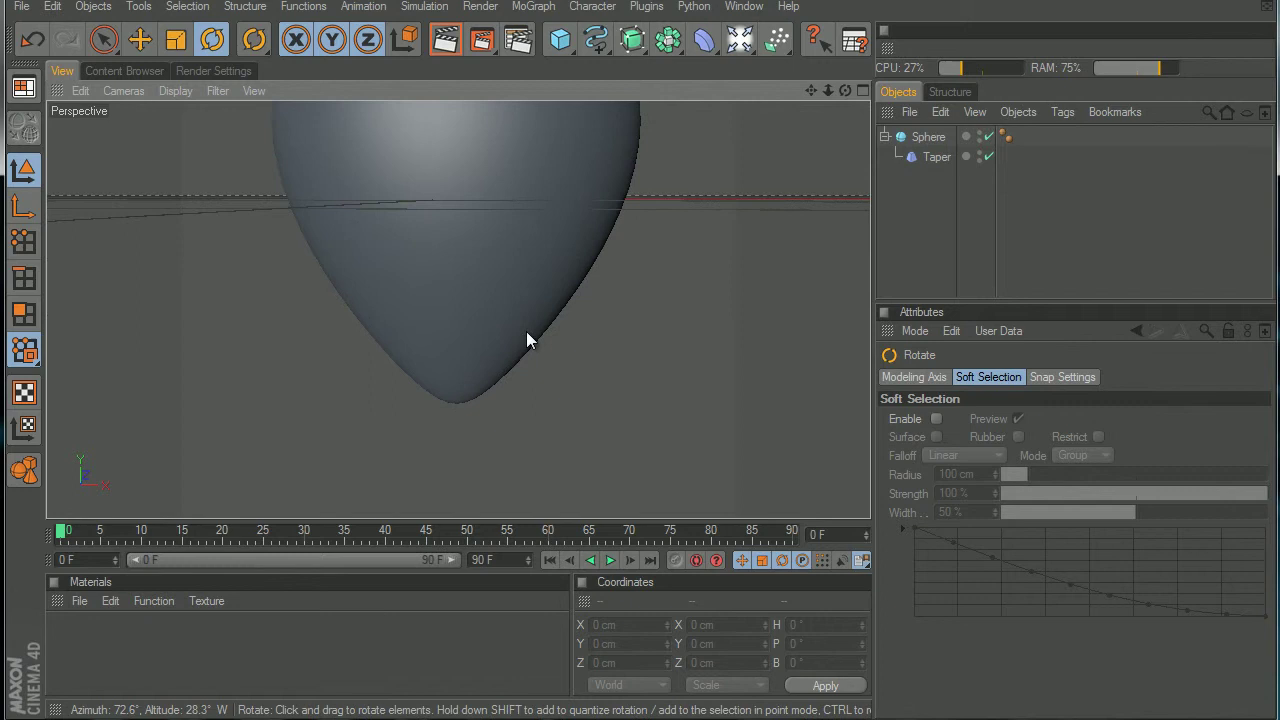
left_click_drag(565, 37, 944, 132)
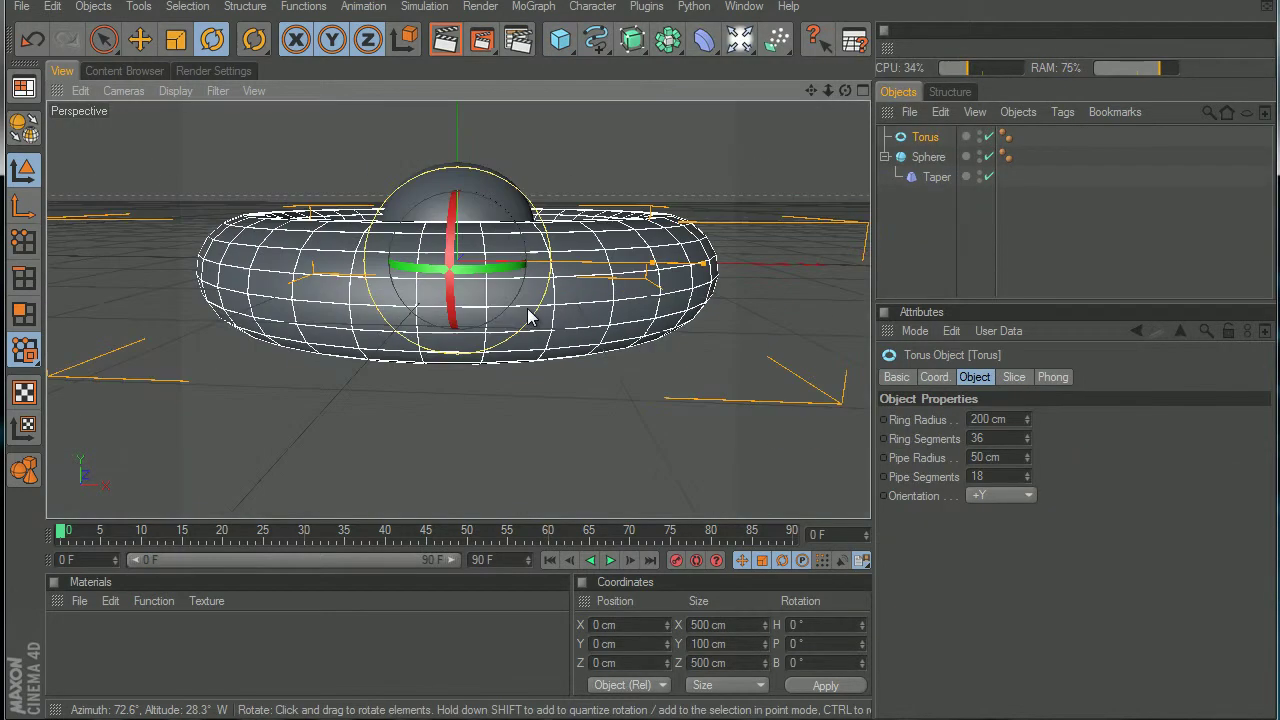
left_click_drag(651, 266, 639, 391)
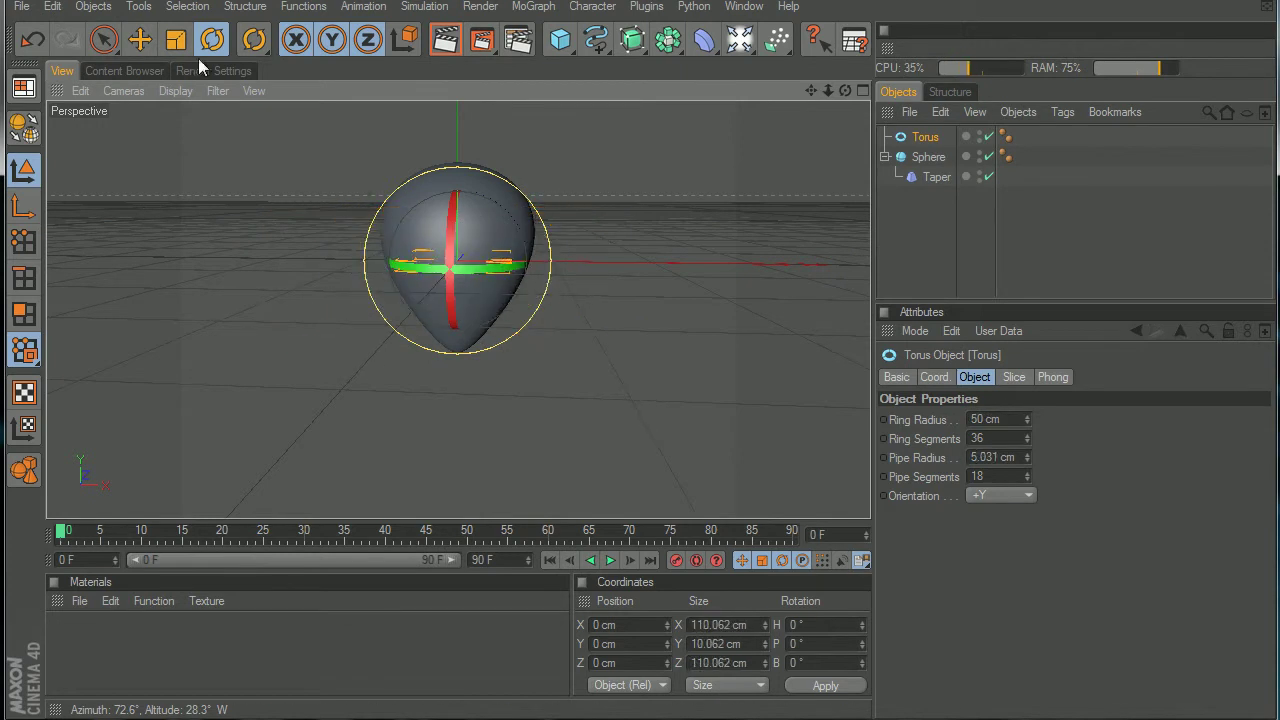
Step: Move the torus below the balloon's tip to Y about -125 cm and shrink it to about 24 cm across and 3 cm thick
left_click(139, 40)
left_click_drag(453, 207, 442, 250)
scroll(442, 250, "up", 4)
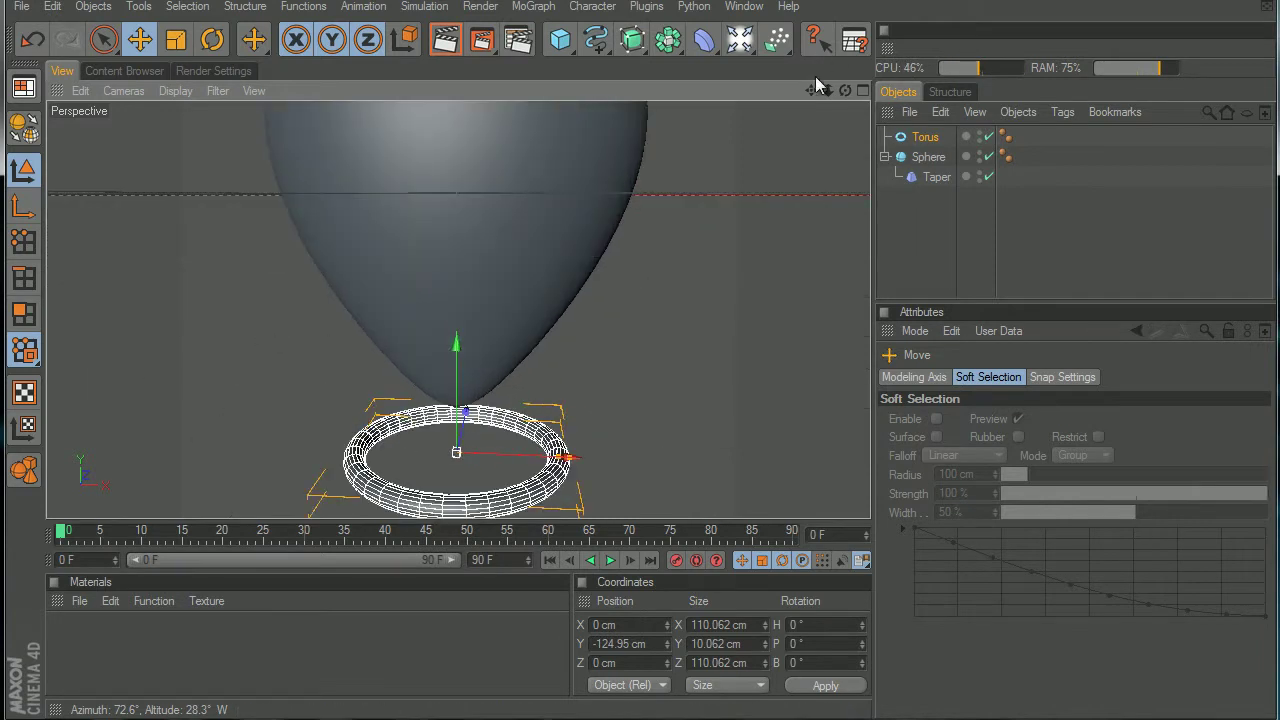
left_click_drag(811, 90, 645, 370)
scroll(645, 371, "up", 6)
scroll(644, 371, "down", 5)
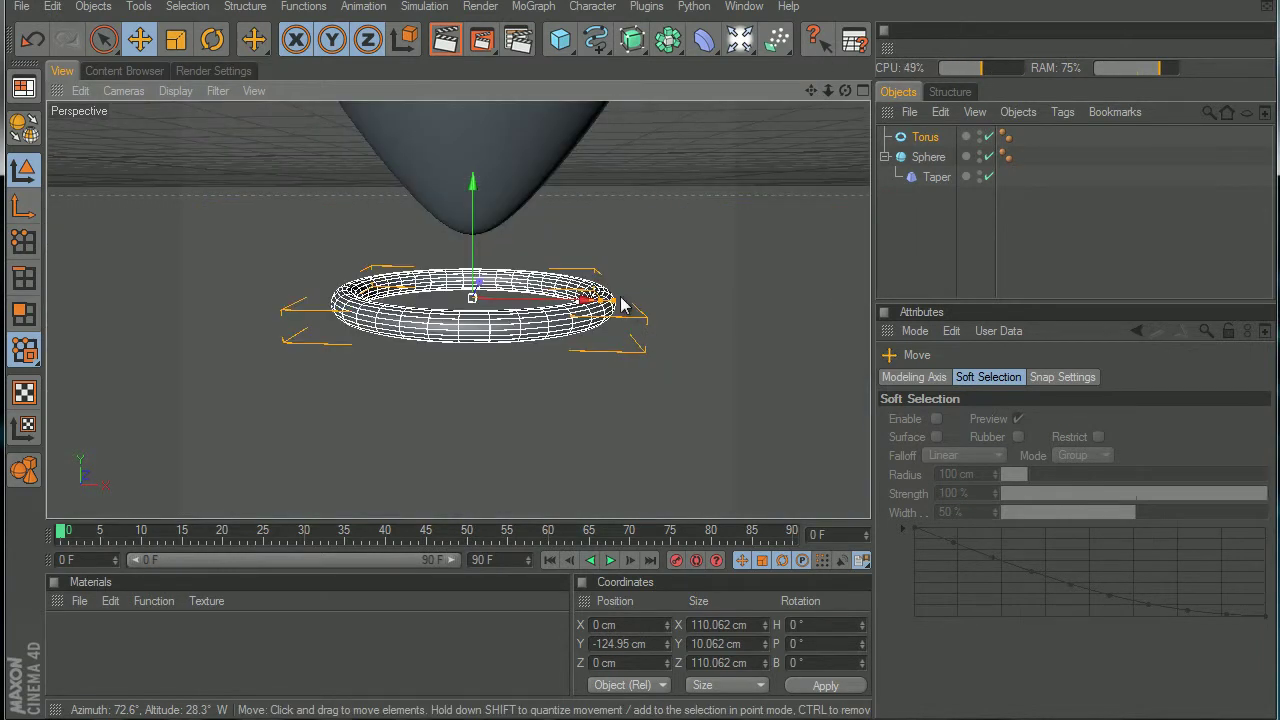
left_click_drag(602, 301, 505, 300)
Step: Narrow the torus to about 15 cm across and raise it just under the balloon's tip, at Y about -108 cm
scroll(502, 309, "up", 5)
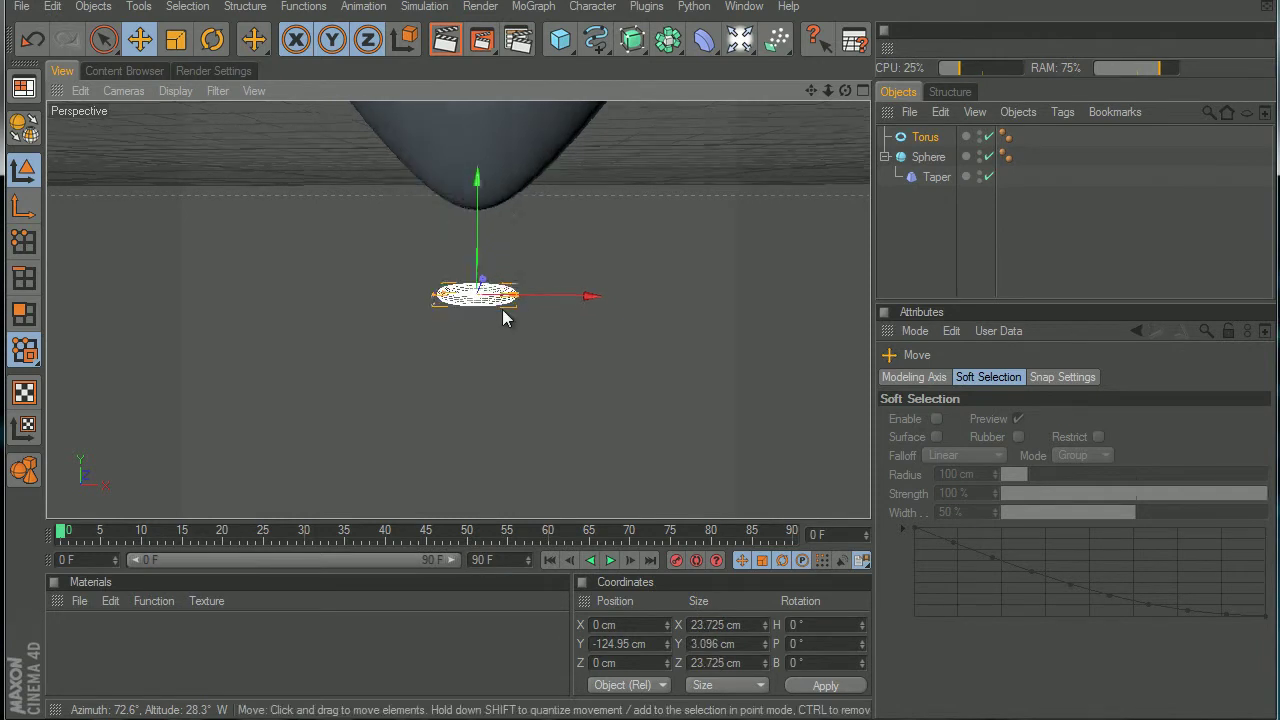
scroll(593, 272, "down", 4)
scroll(520, 312, "up", 2)
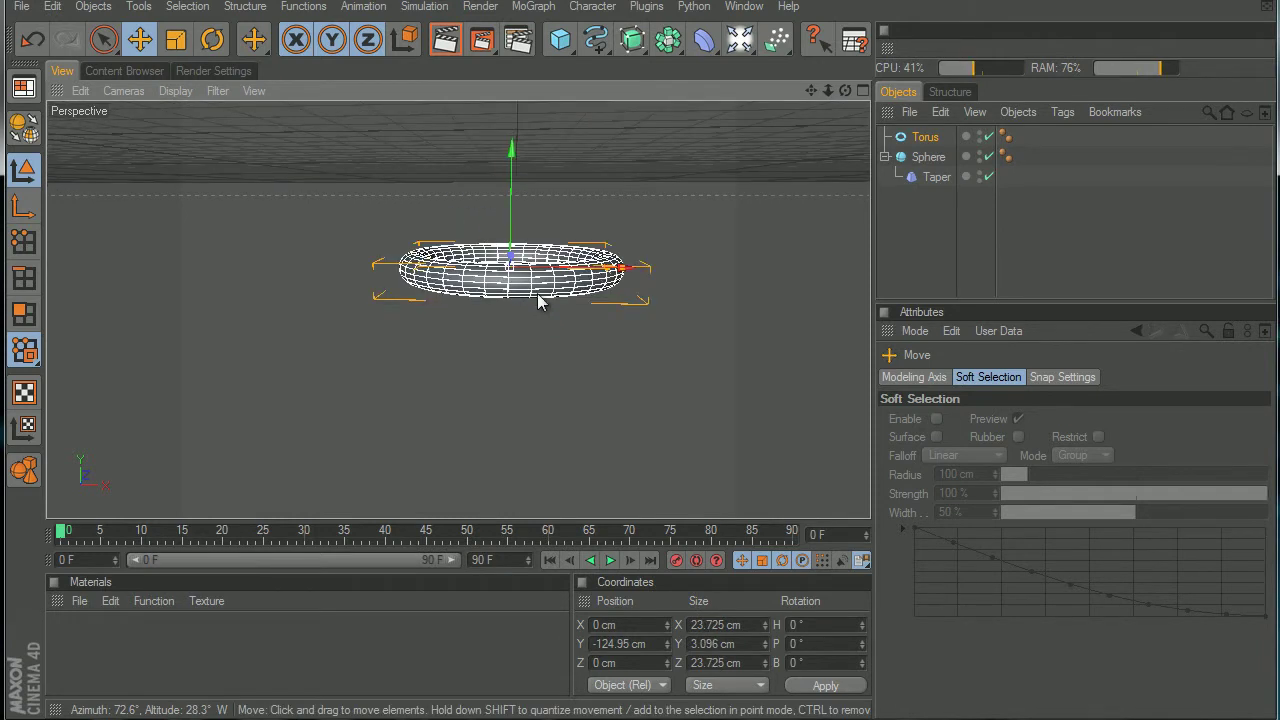
left_click_drag(604, 270, 592, 293)
scroll(592, 293, "down", 5)
left_click_drag(473, 270, 473, 223)
left_click_drag(640, 392, 640, 400)
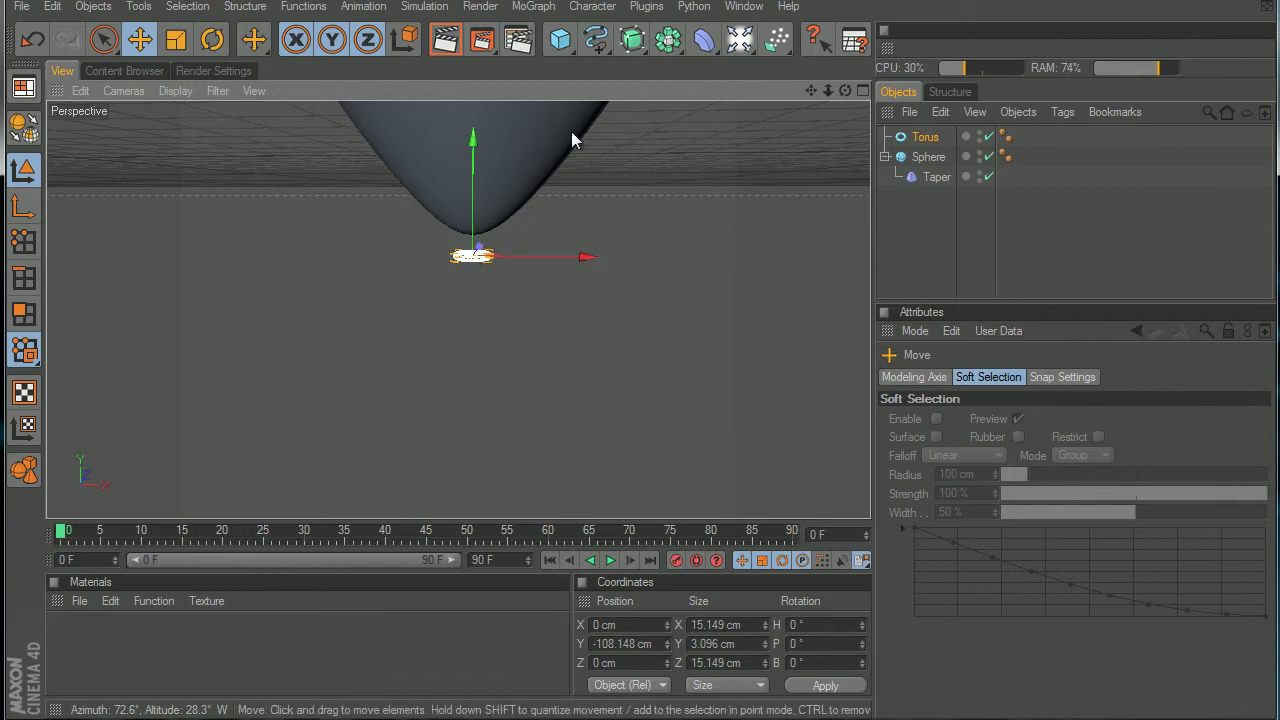
Step: Add a cone and scale it down uniformly to about 15 cm
left_click(560, 39)
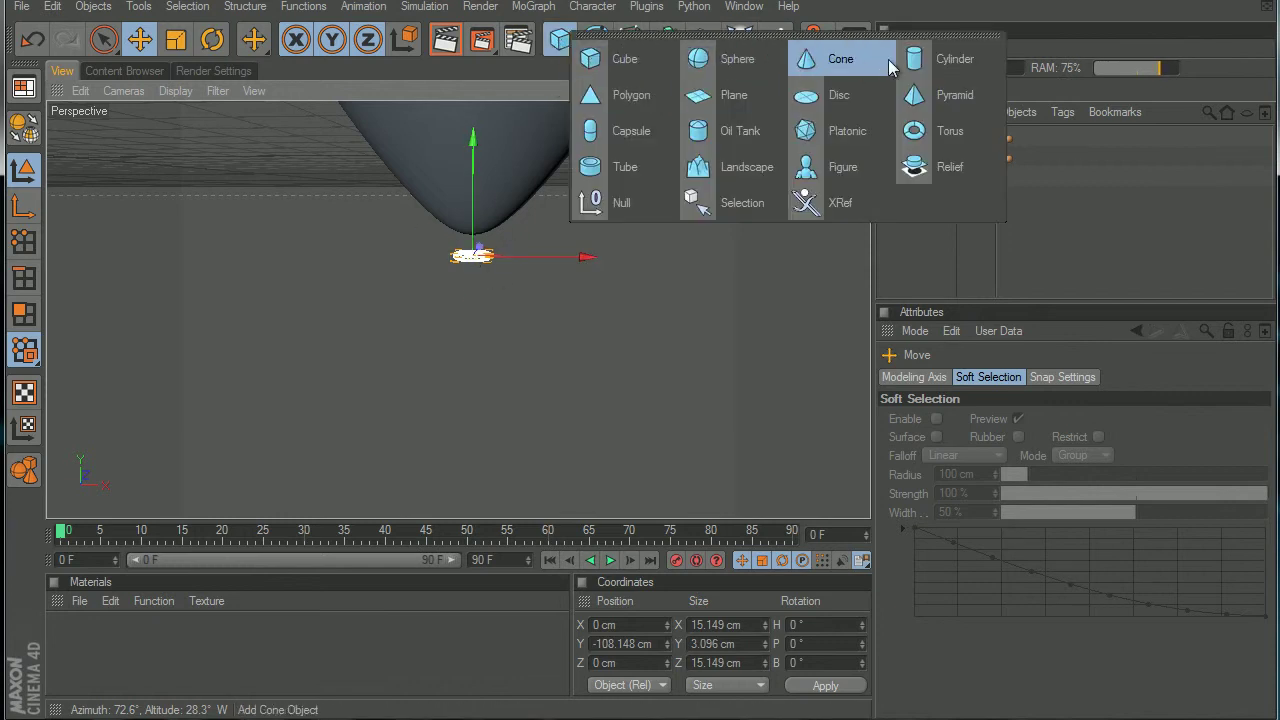
left_click(891, 66)
left_click(176, 39)
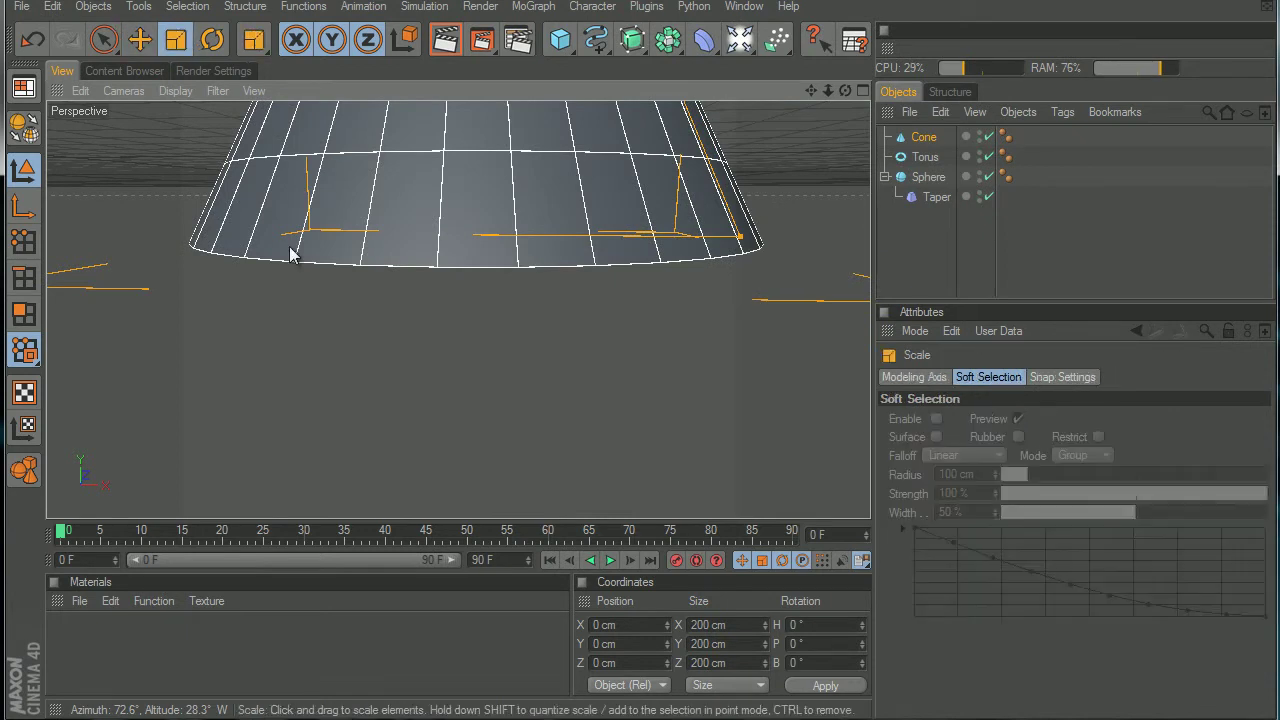
left_click_drag(290, 254, 300, 249)
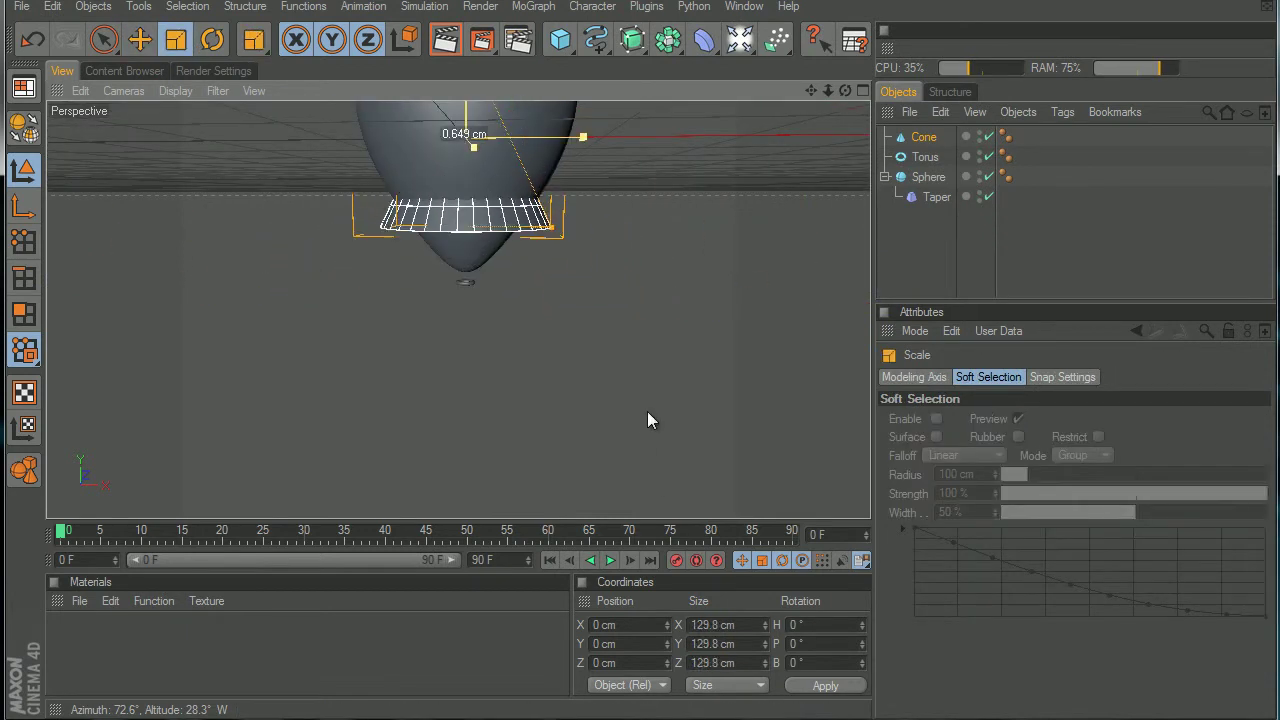
left_click_drag(648, 412, 641, 393)
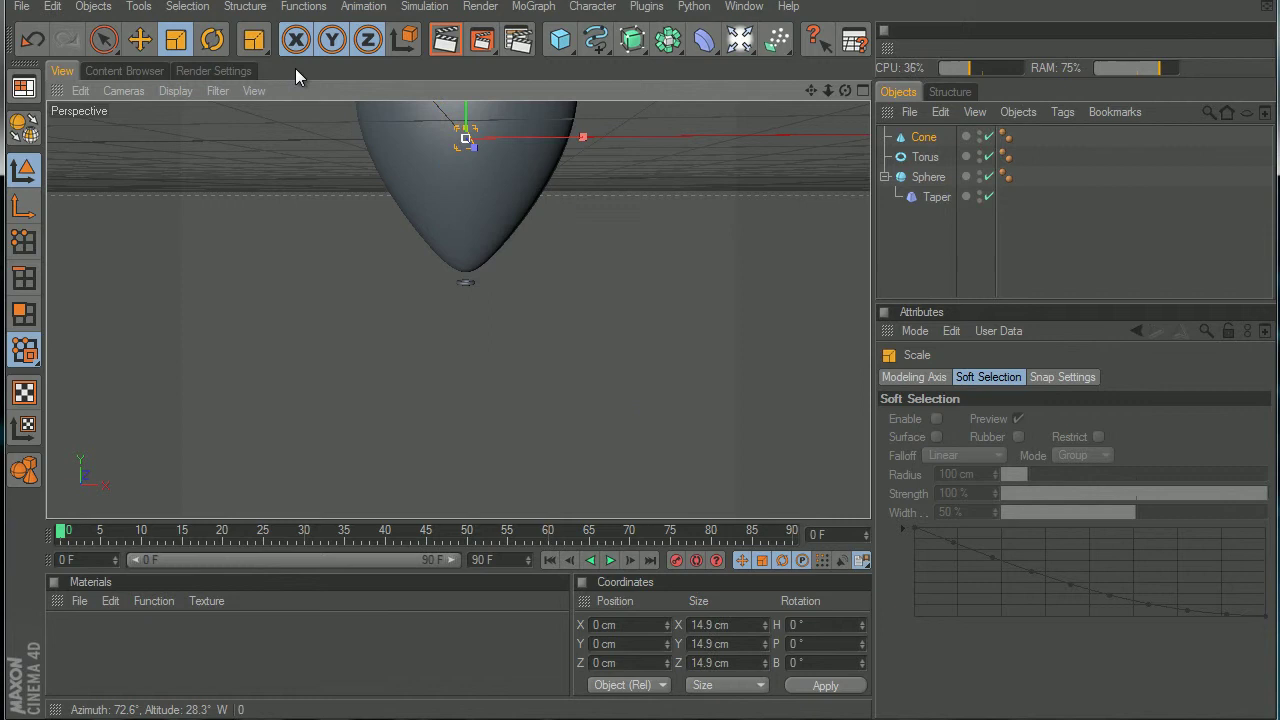
Step: Lower the cone to Y about -101 cm and adjust its scale so it joins the balloon's tip to the torus
left_click(140, 40)
left_click_drag(475, 120, 482, 150)
scroll(484, 141, "up", 5)
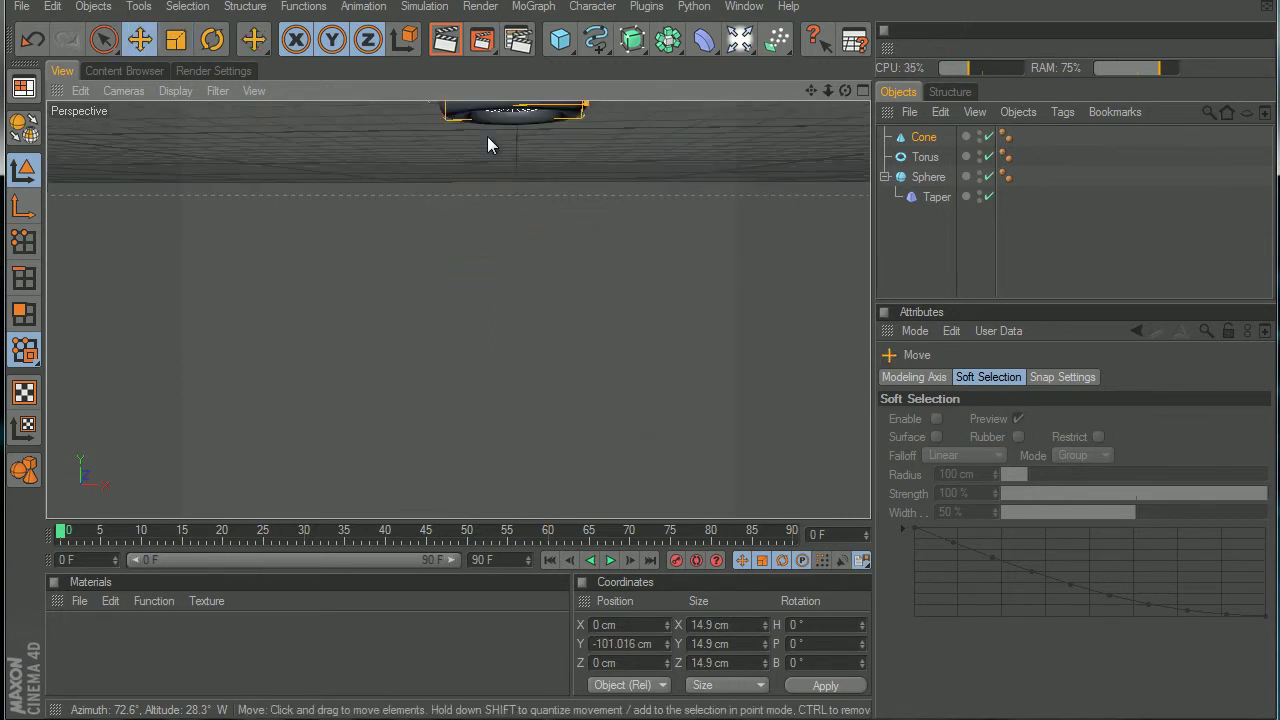
left_click_drag(811, 90, 634, 413)
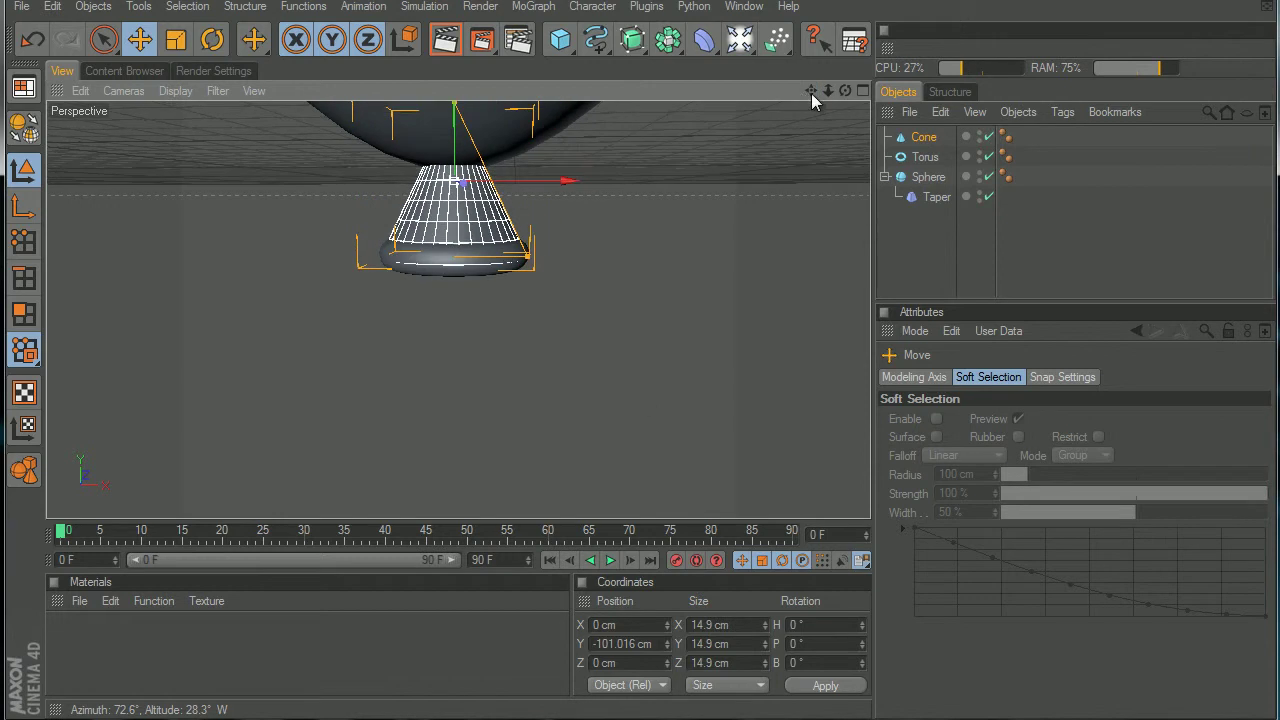
left_click(176, 40)
left_click_drag(448, 199, 640, 390)
left_click(140, 40)
left_click(925, 157)
left_click(951, 276)
scroll(589, 289, "down", 5)
scroll(591, 286, "up", 3)
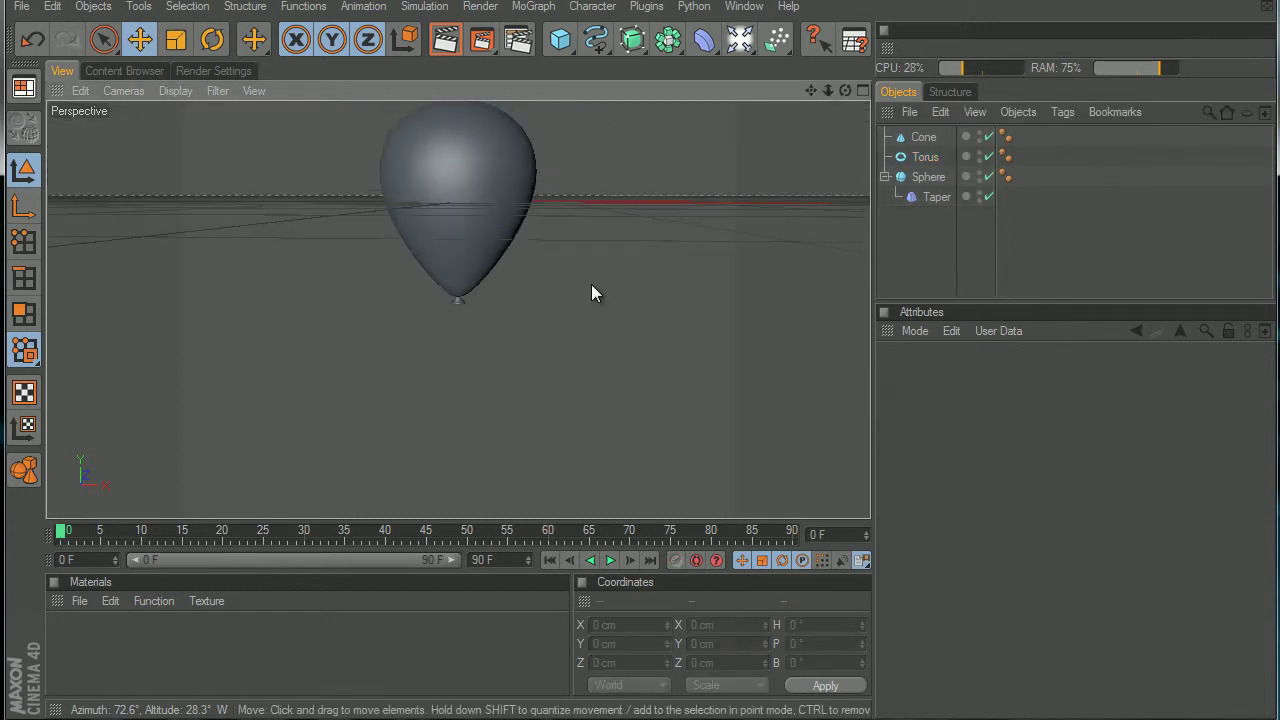
Step: Raise the cone and torus together by about 1 cm so the neck meets the balloon's tip
scroll(591, 286, "up", 4)
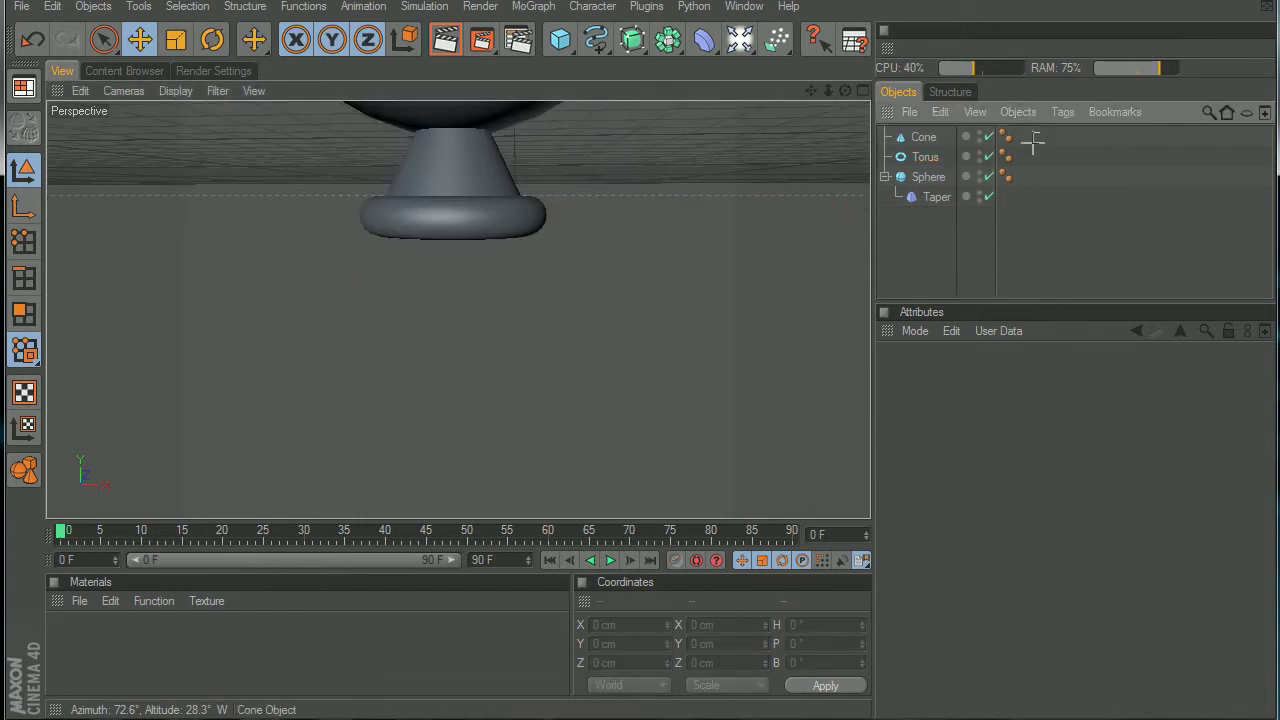
left_click_drag(880, 162, 882, 165)
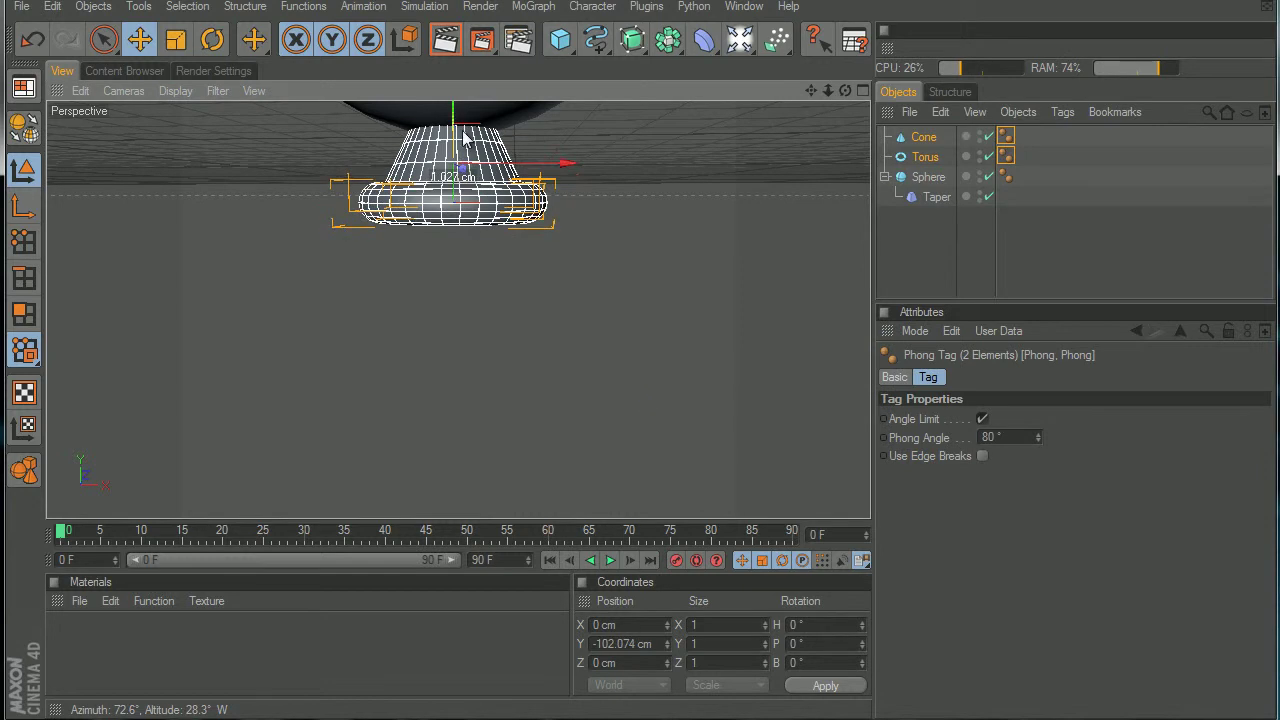
left_click(905, 248)
scroll(568, 213, "down", 5)
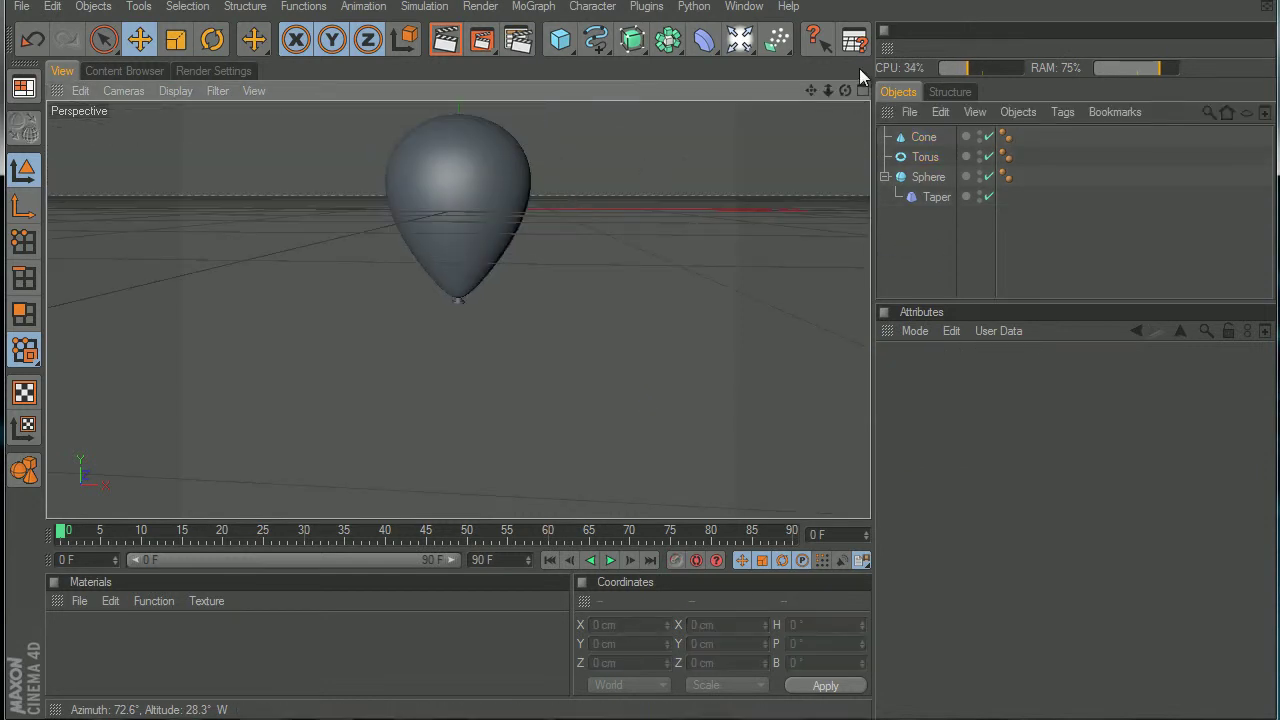
Step: Create a new material with the default settings
left_click_drag(845, 90, 640, 391)
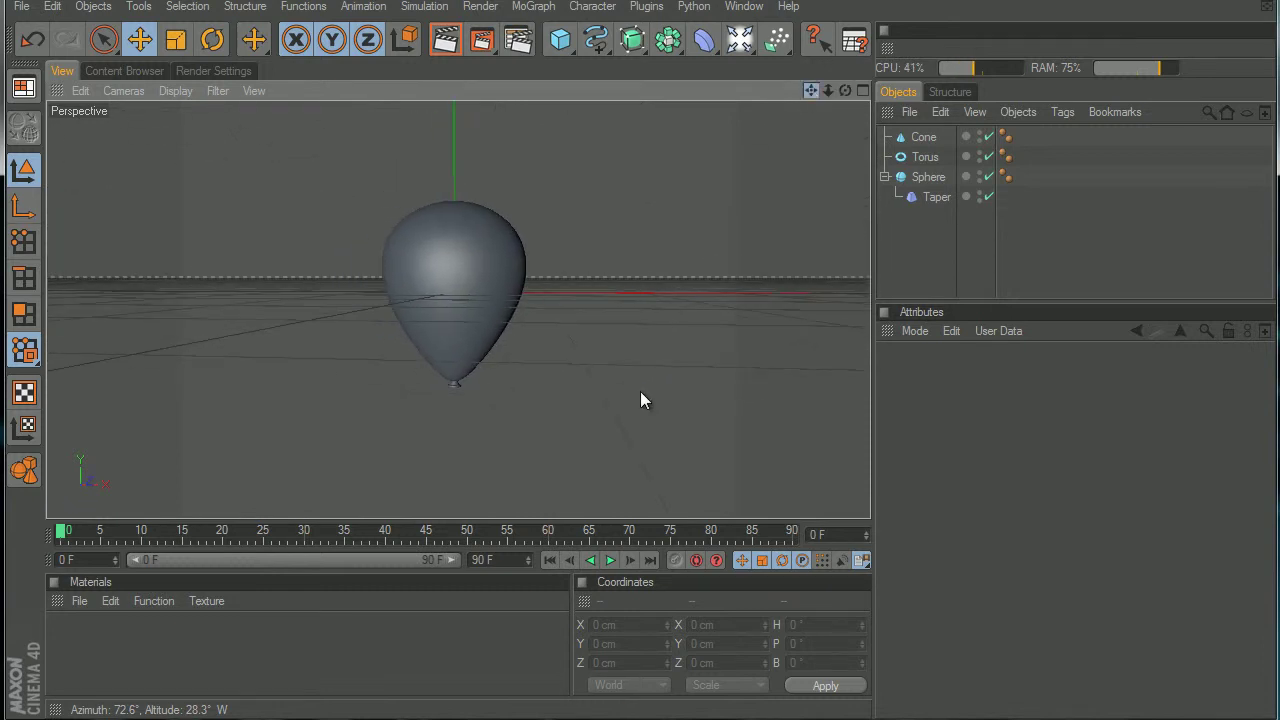
double_click(74, 659)
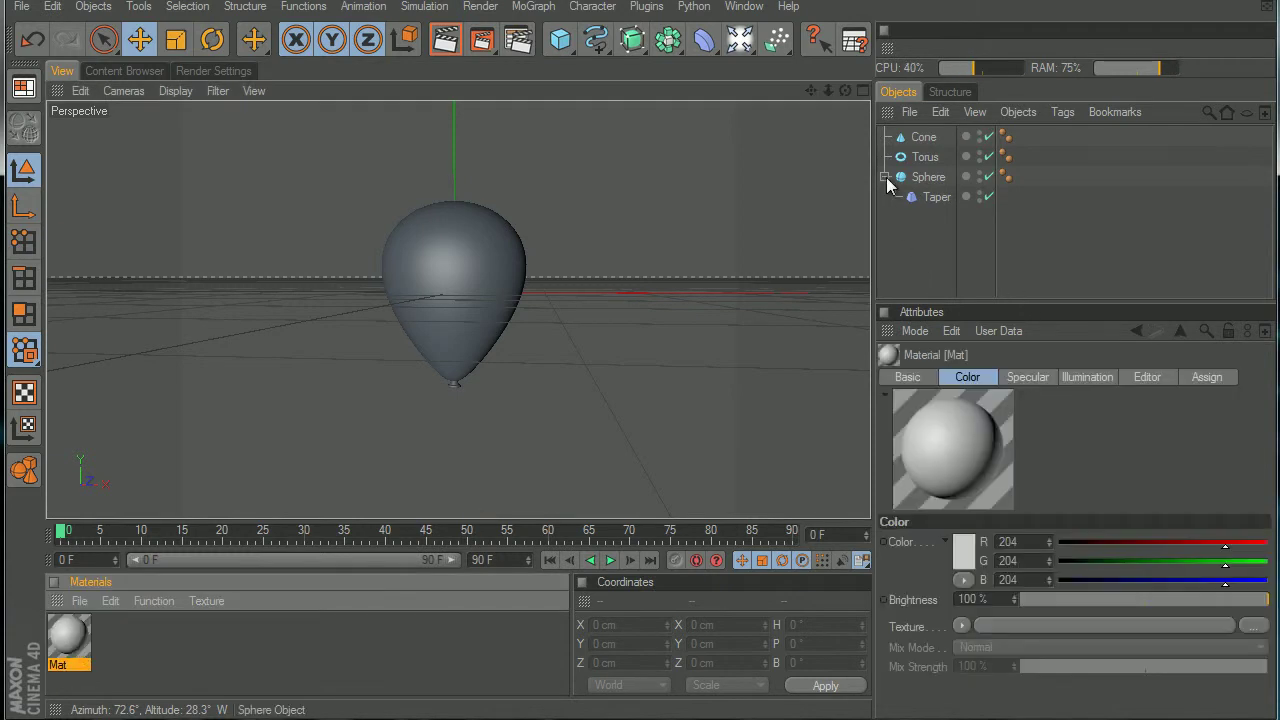
Step: Add a null object and group the cone, torus and sphere under it, collapsing the hierarchy
left_click(885, 177)
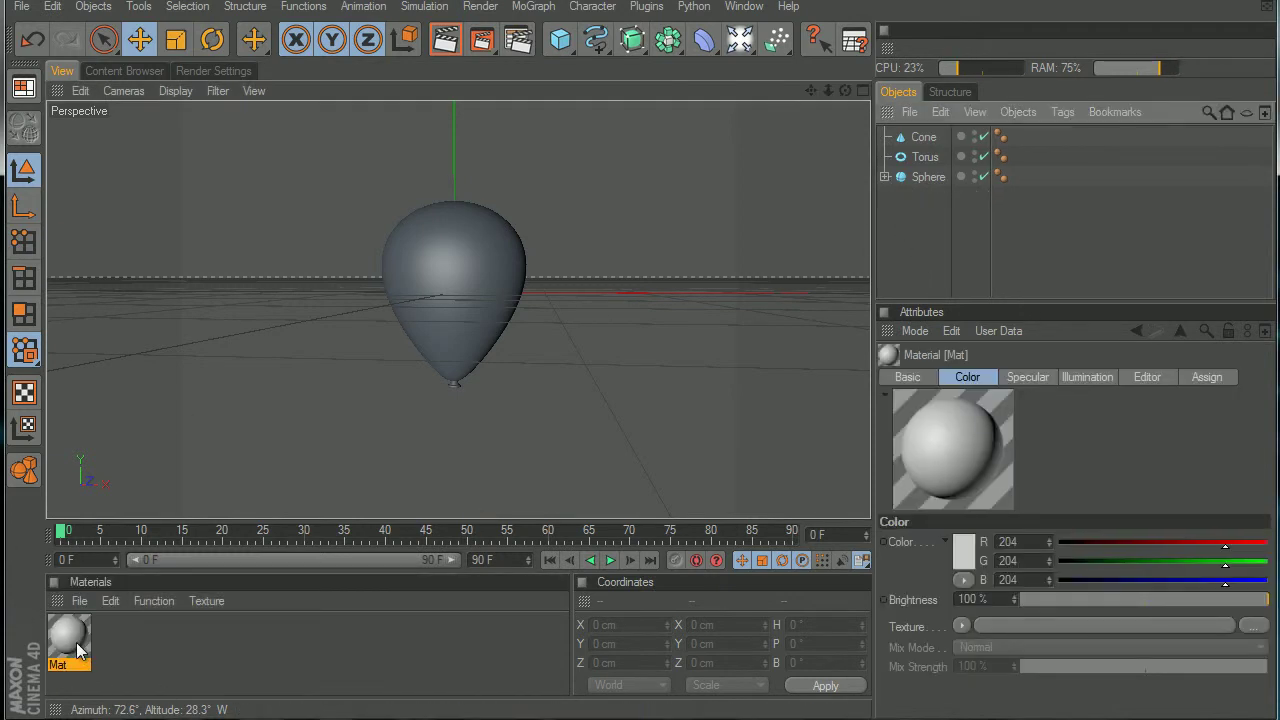
left_click(94, 7)
left_click(106, 35)
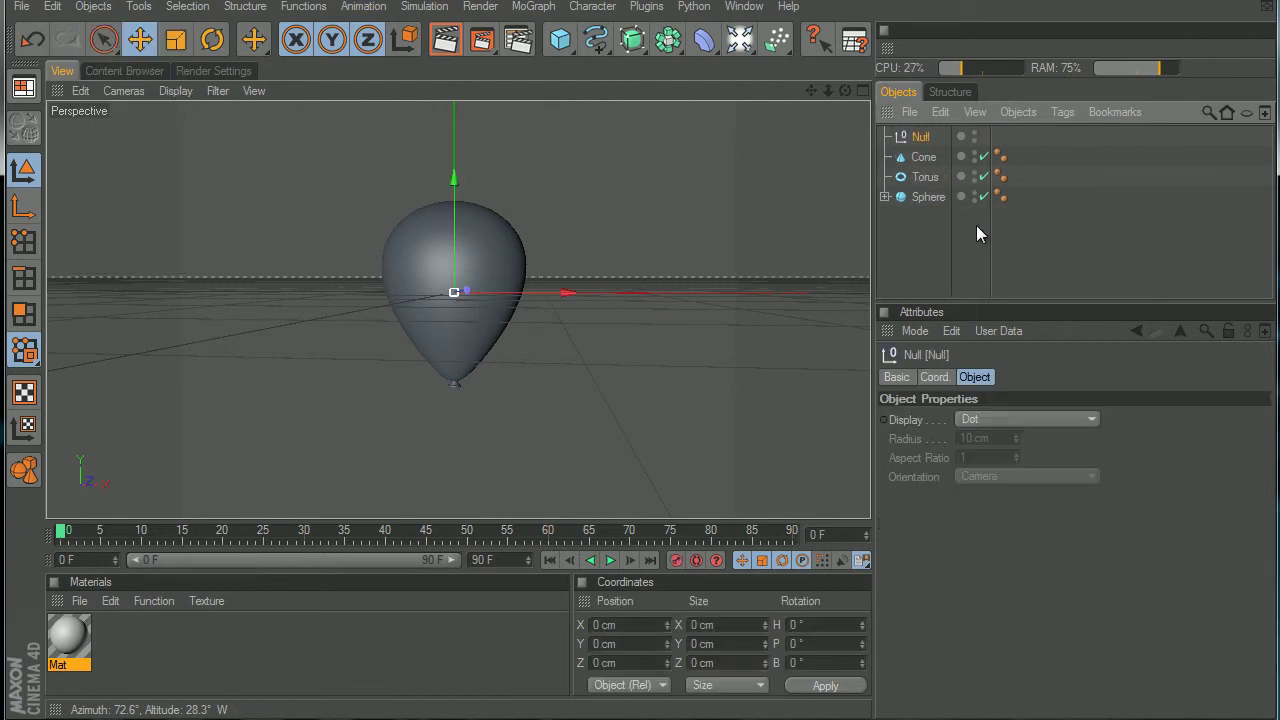
left_click_drag(928, 232, 922, 144)
left_click(885, 137)
Step: Rename the null that groups the balloon parts as Ballooon
left_click(912, 137)
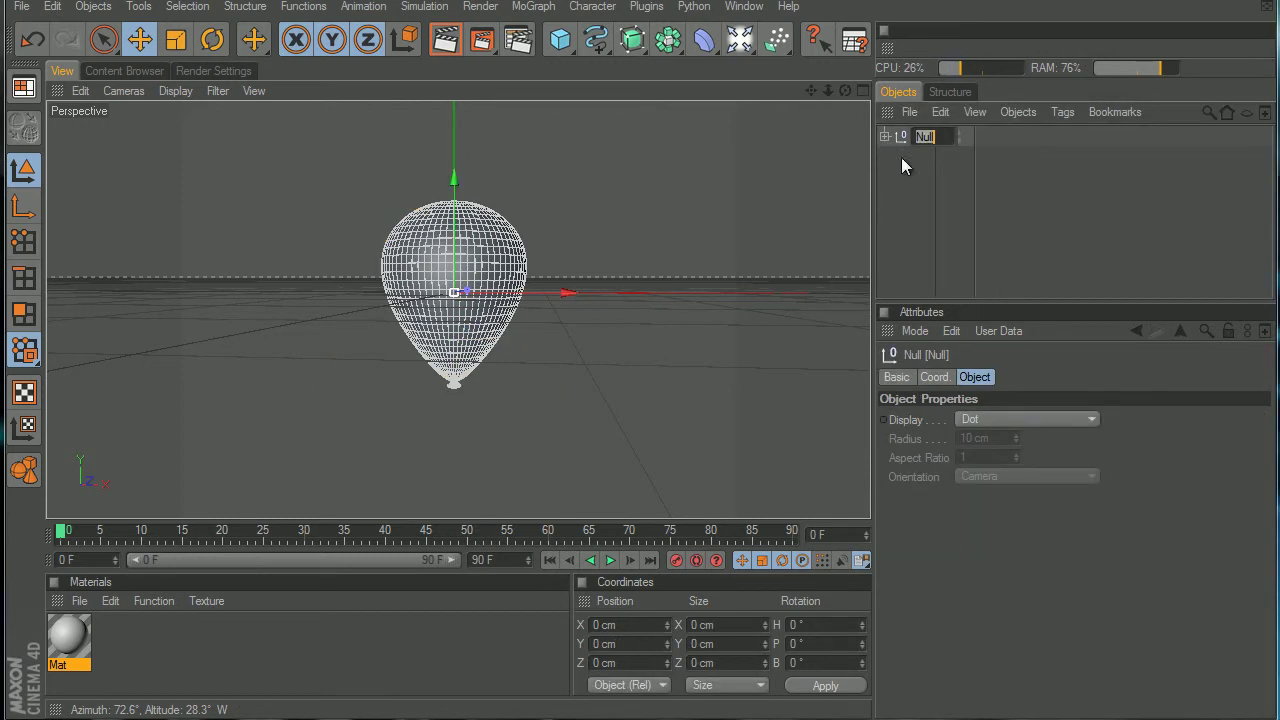
double_click(924, 136)
key("Return")
key("b")
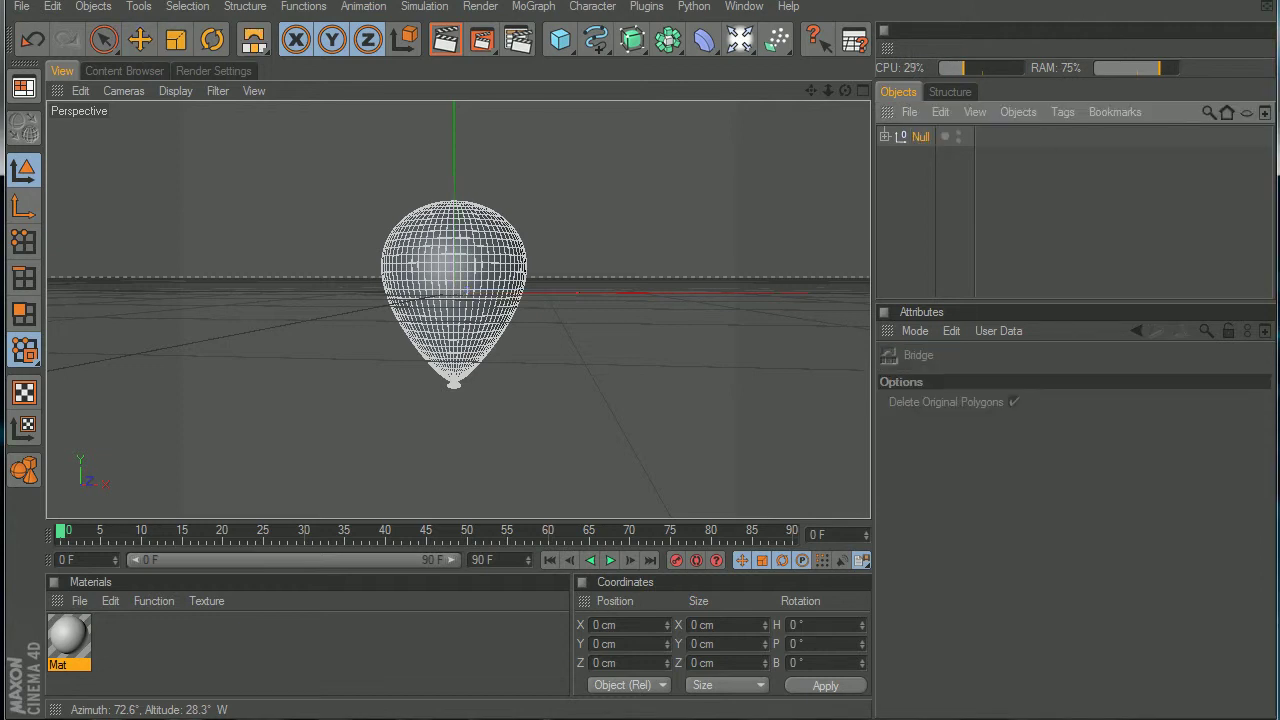
left_click(909, 115)
left_click(886, 147)
double_click(922, 137)
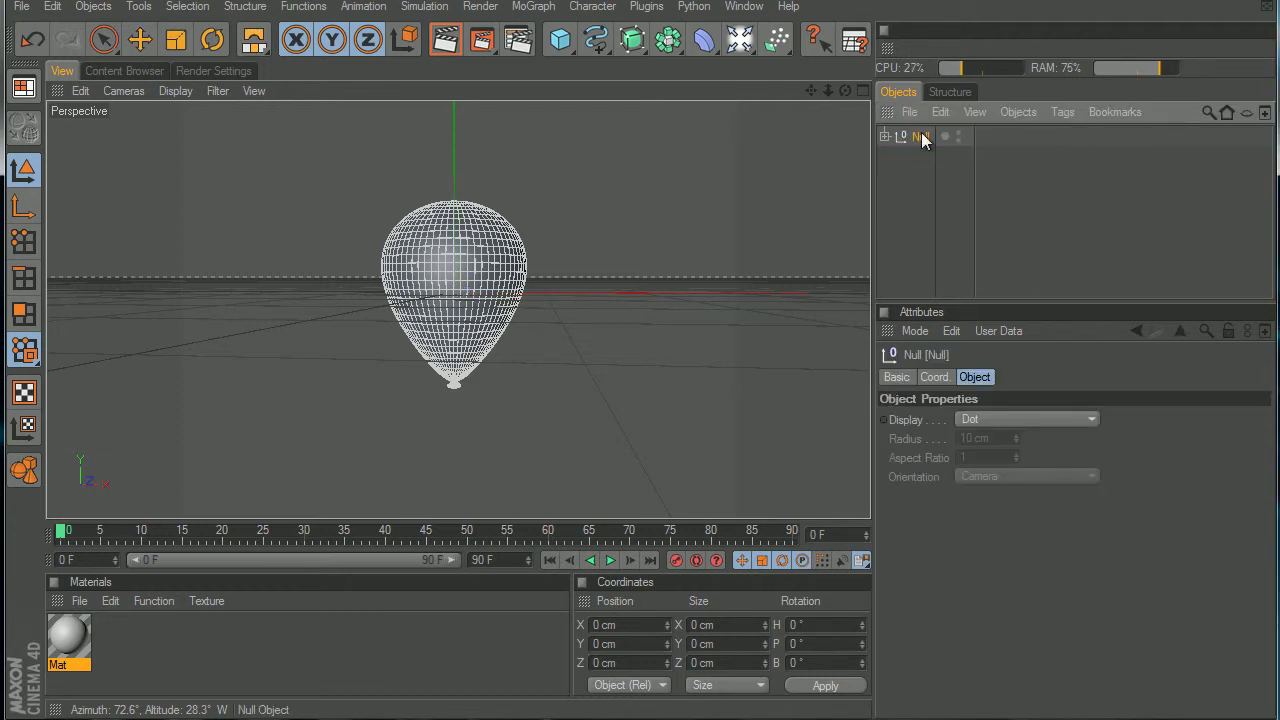
type("Ba")
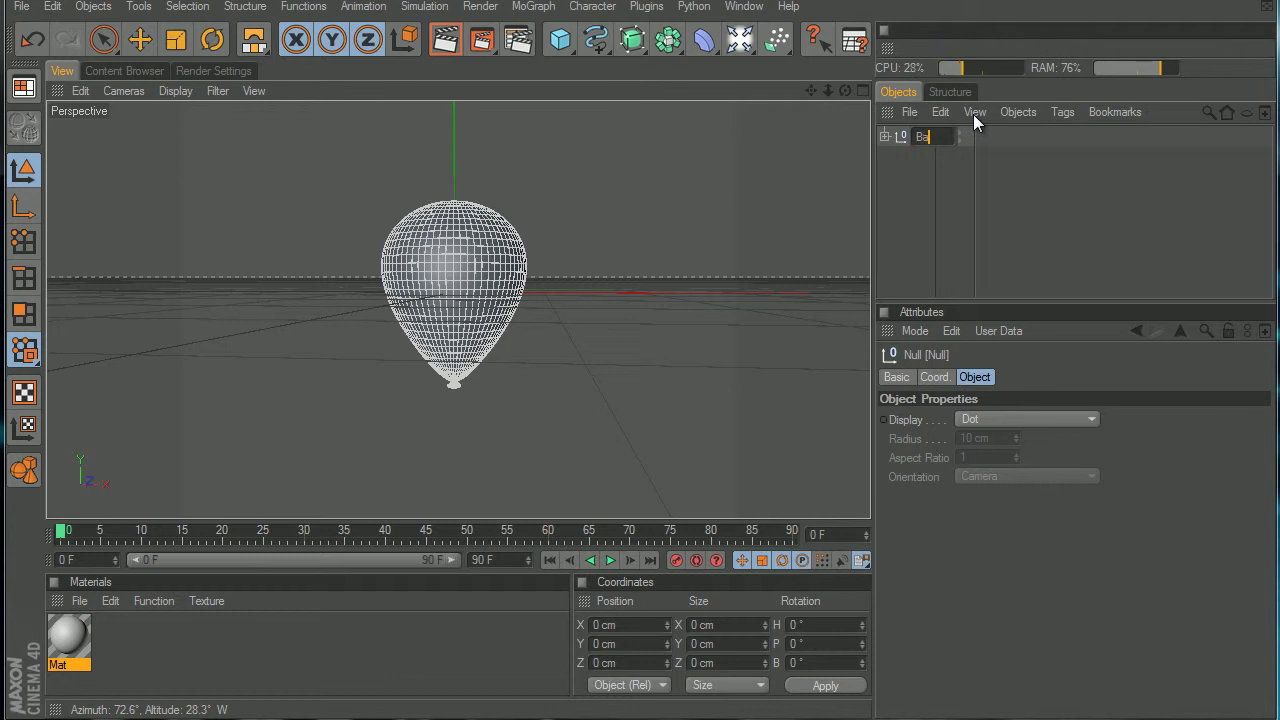
type("llooon")
key("Return")
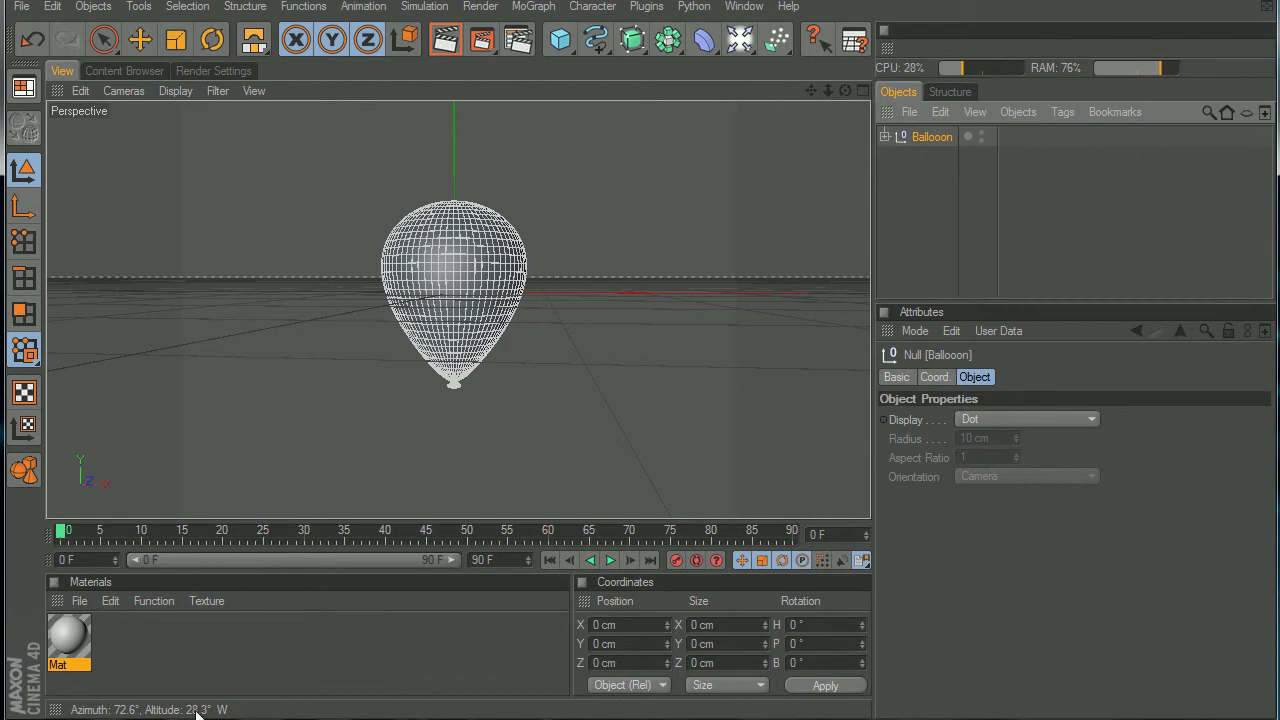
Step: Reactivate the Move tool and apply the new material to the Ballooon group
left_click(141, 41)
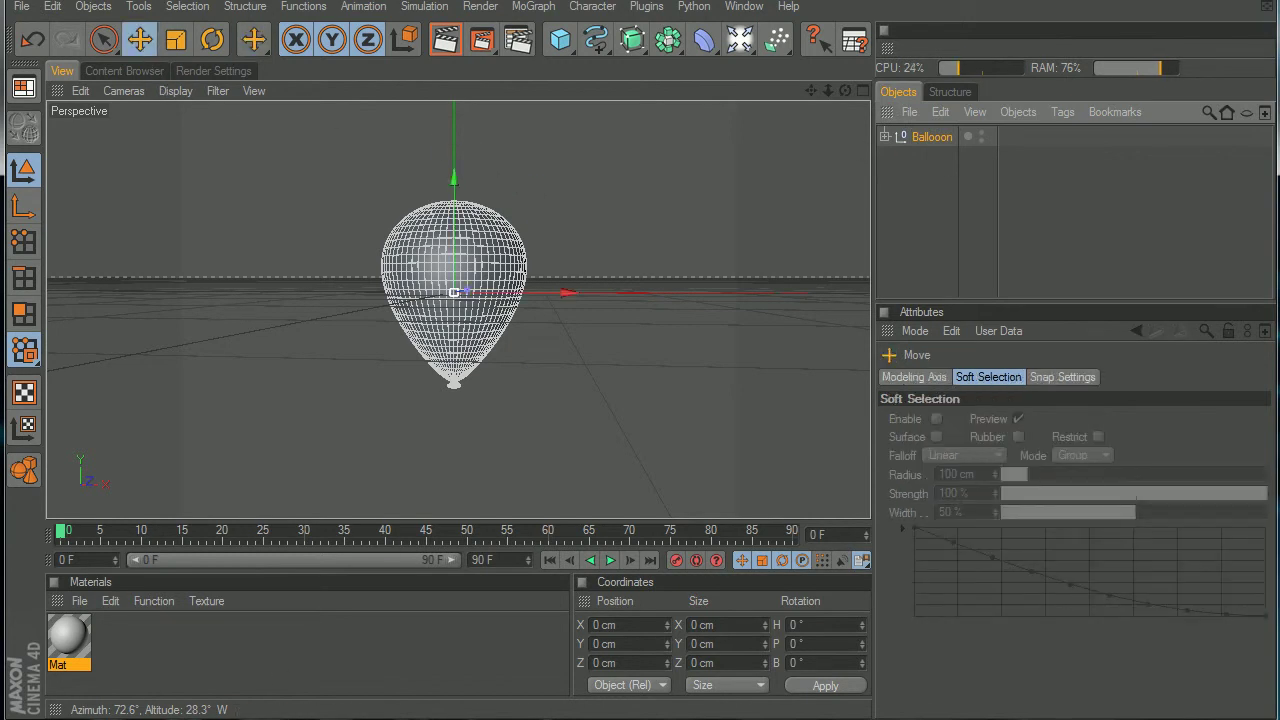
left_click_drag(60, 627, 1046, 231)
left_click_drag(905, 131, 908, 137)
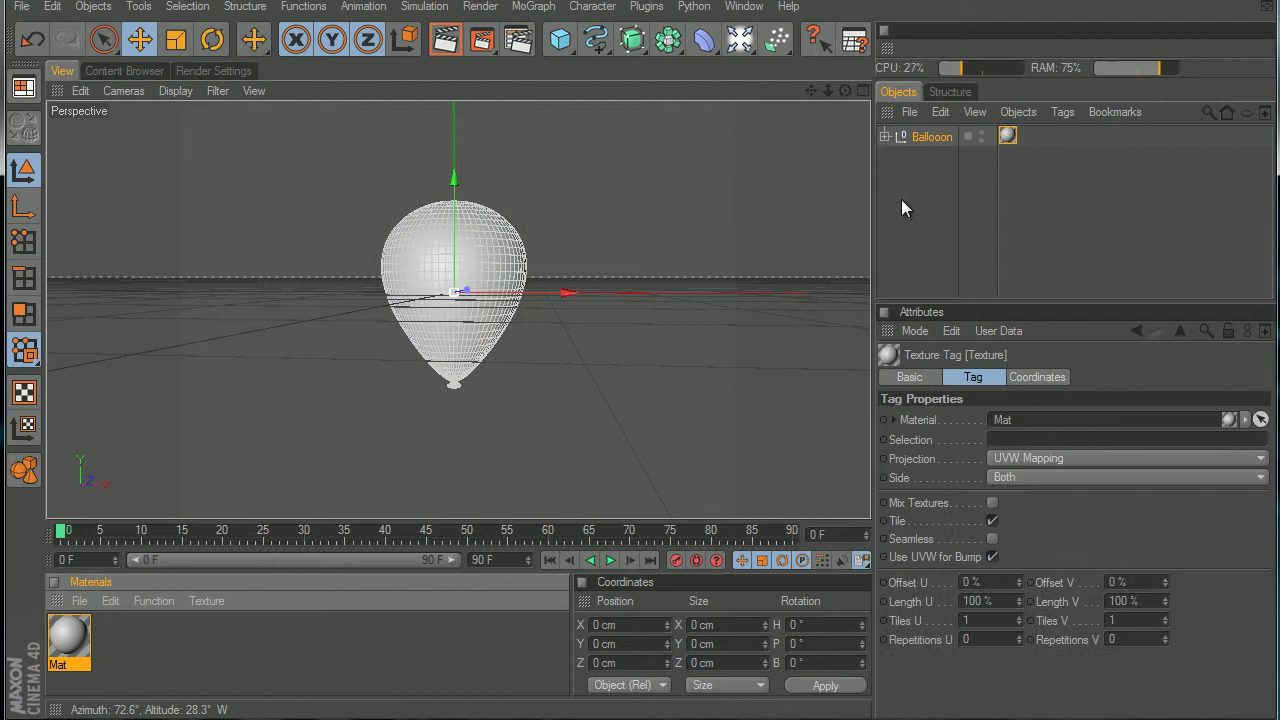
left_click(909, 200)
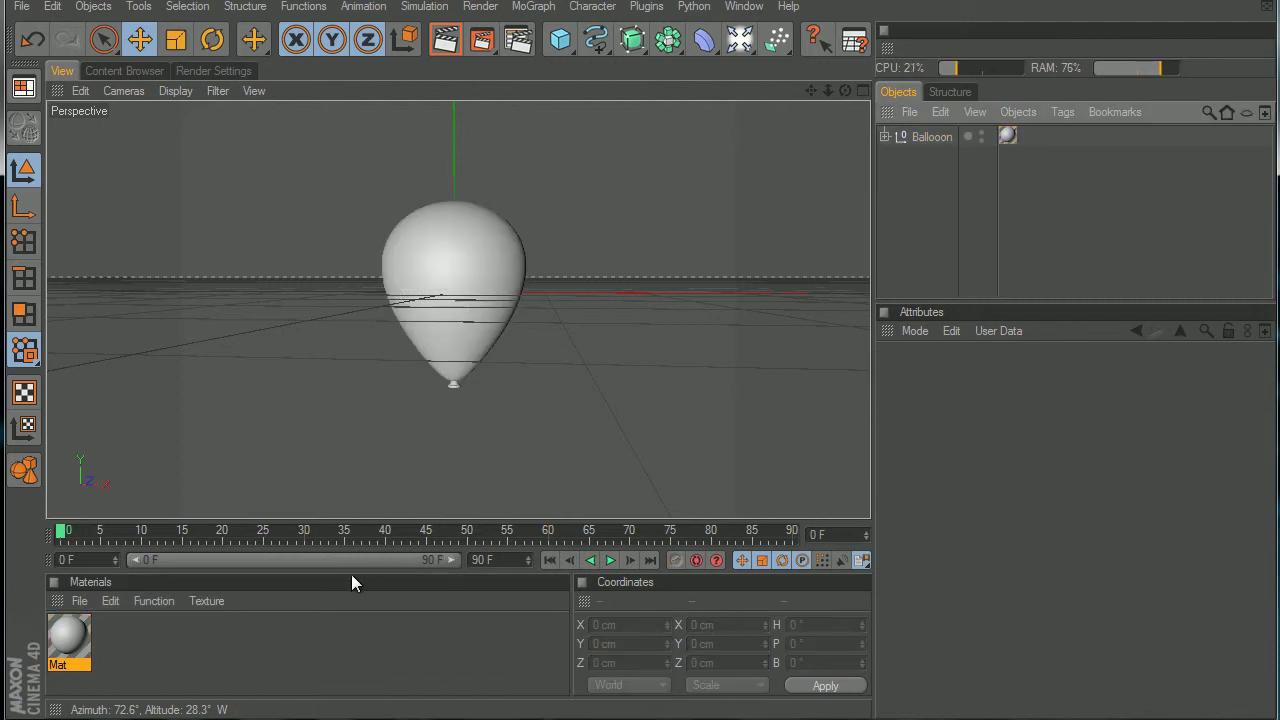
Step: Open the material for editing and set its specular height to 75%
double_click(68, 648)
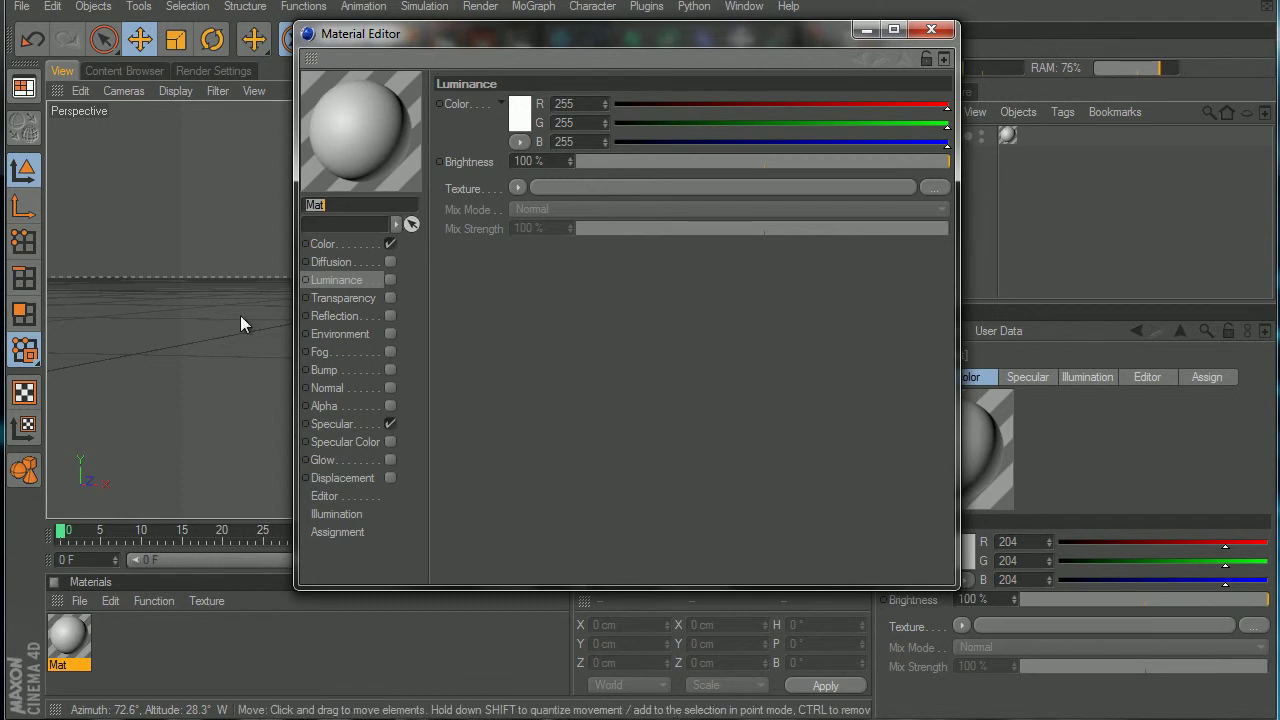
left_click(322, 243)
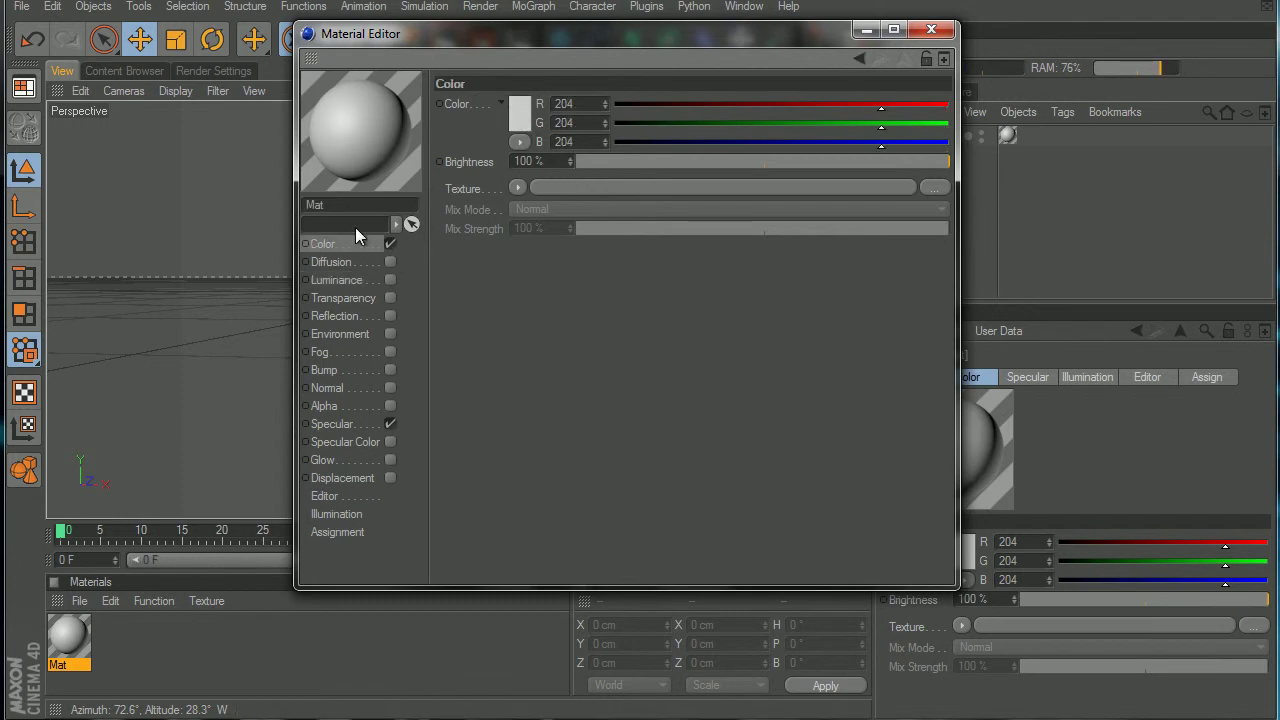
left_click(344, 423)
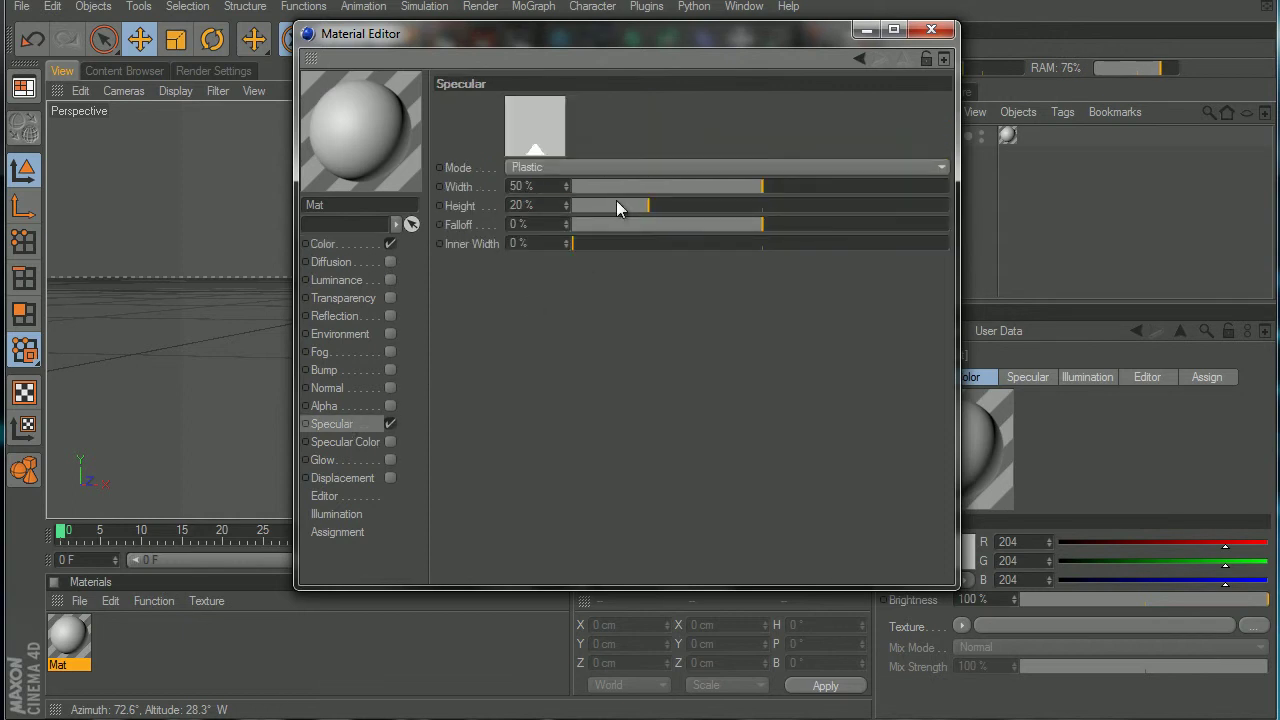
left_click_drag(674, 205, 838, 218)
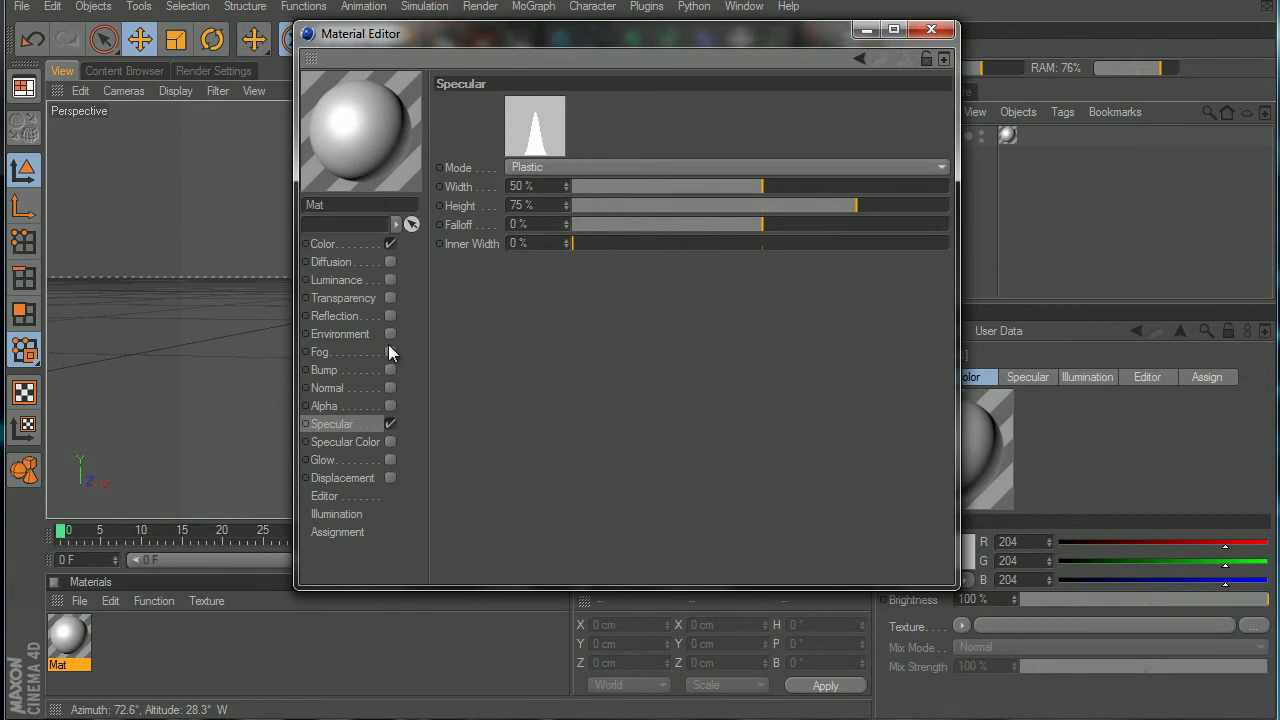
Step: Enable the material's reflection with a Fresnel texture, setting brightness to 0% and mix strength to 60%
left_click(390, 315)
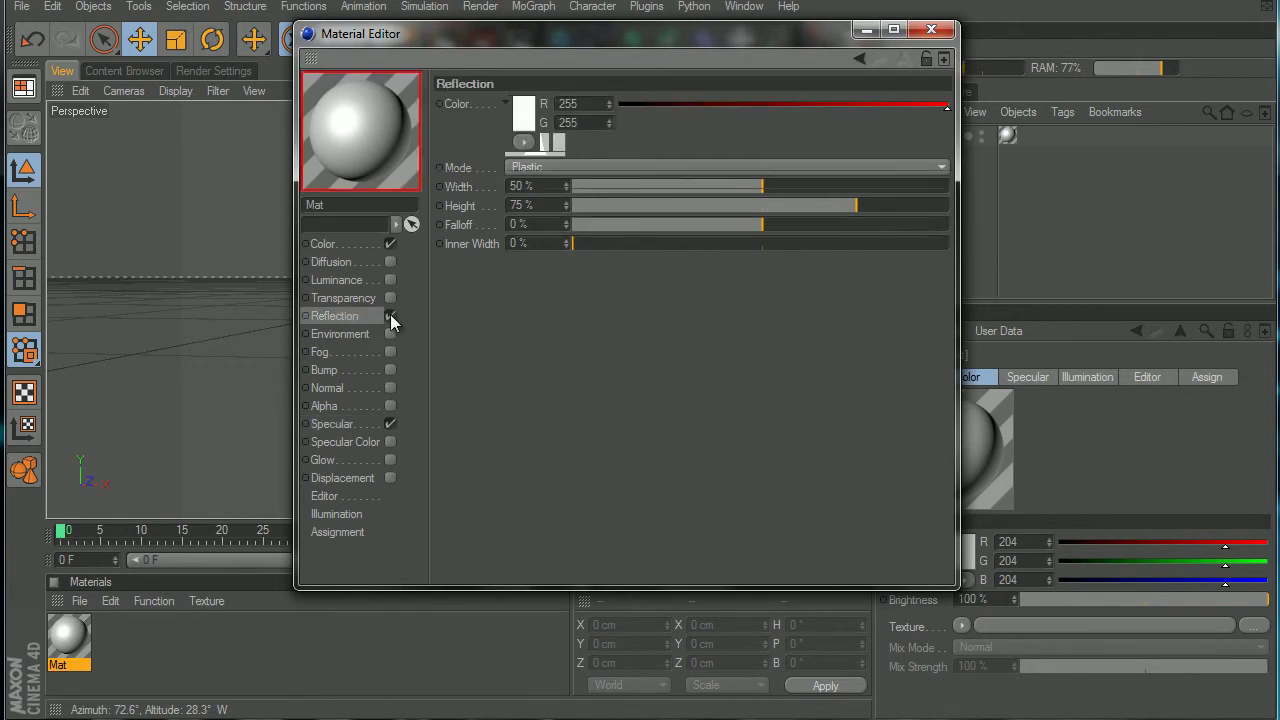
left_click(520, 205)
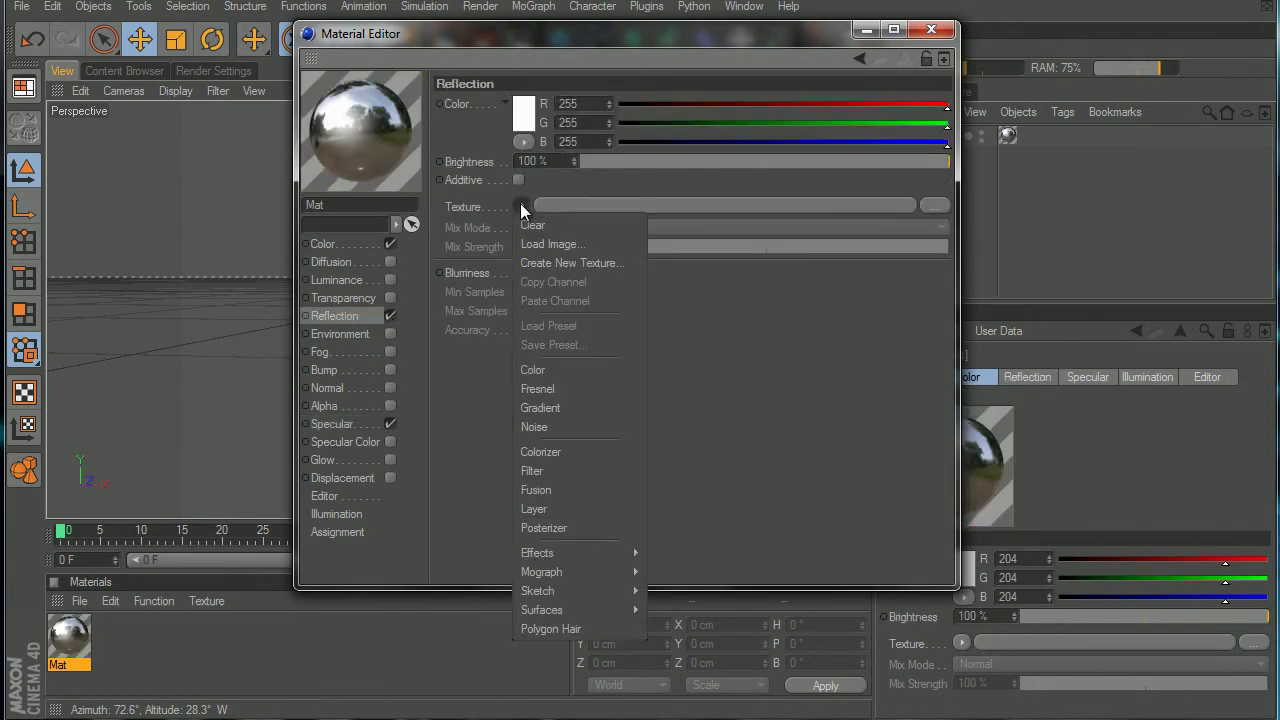
left_click(565, 389)
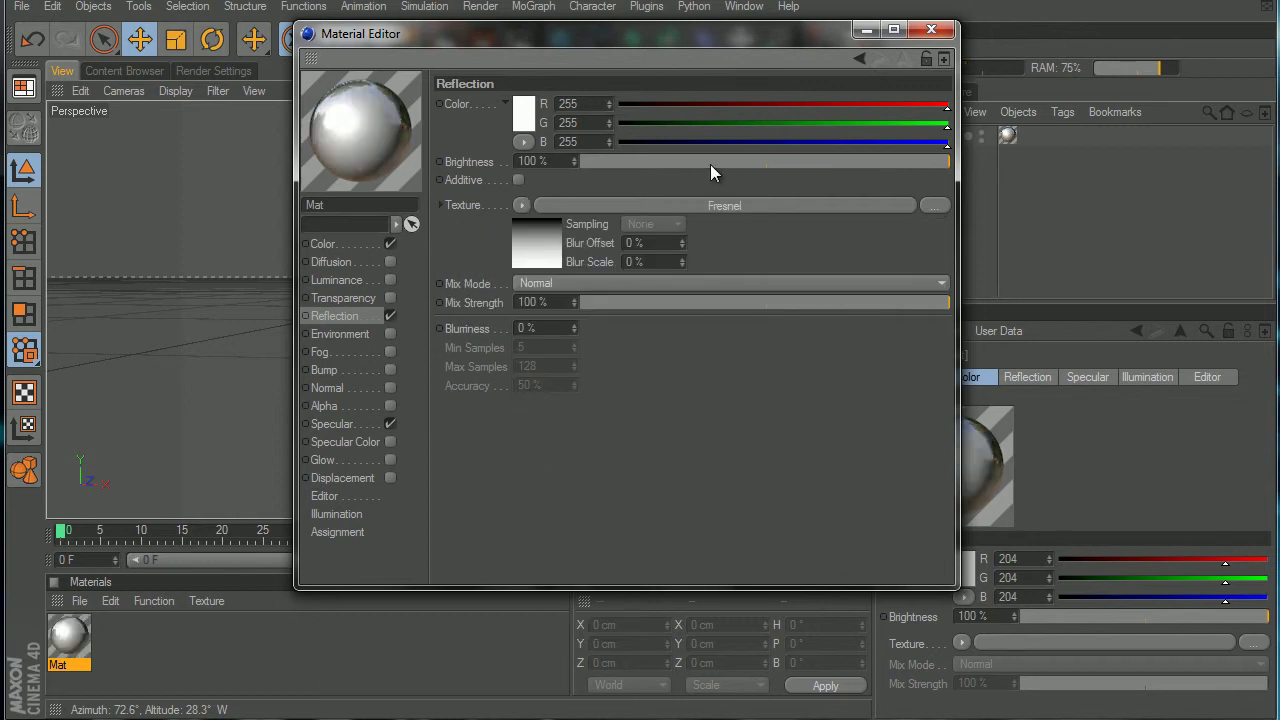
left_click_drag(710, 164, 572, 167)
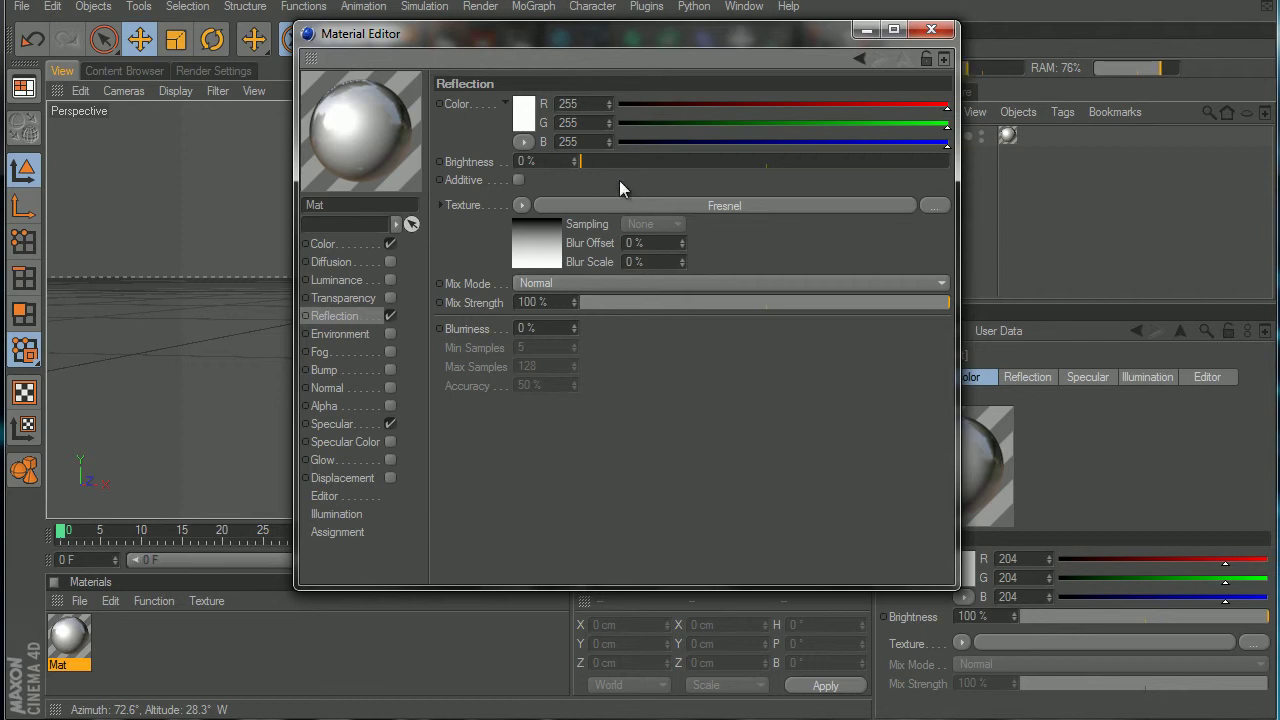
left_click_drag(856, 305, 838, 303)
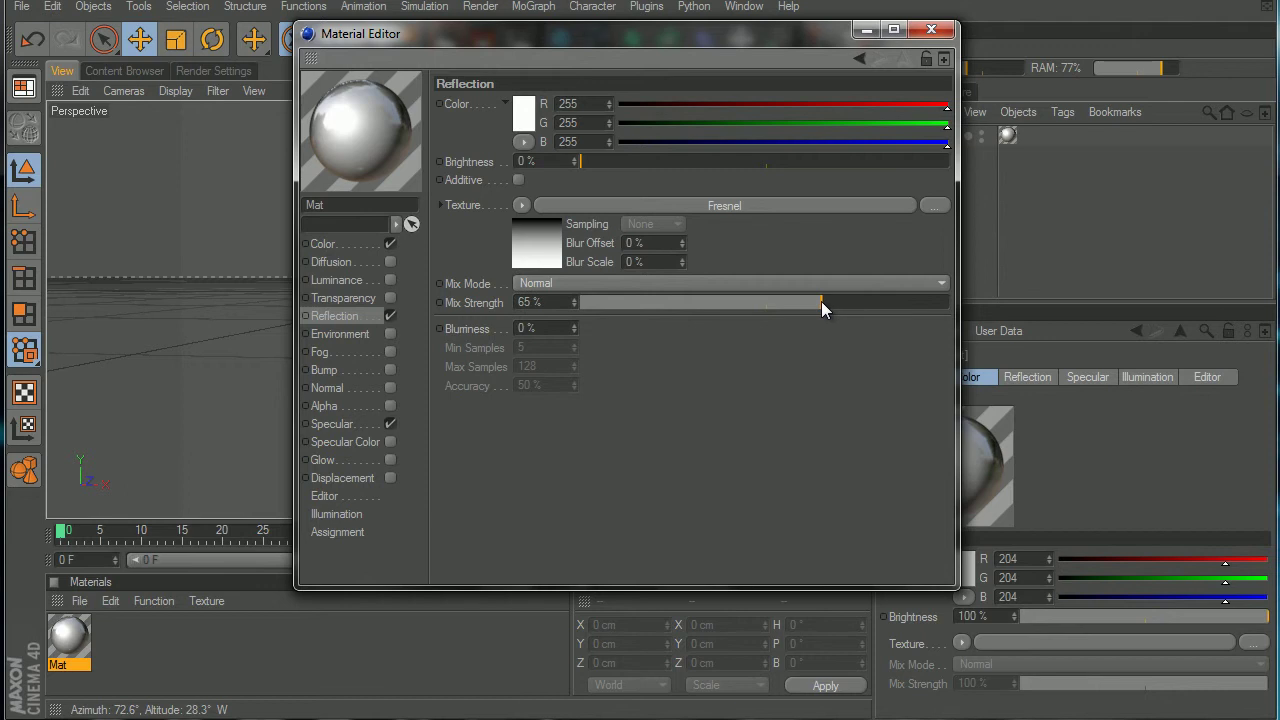
left_click_drag(820, 301, 819, 301)
left_click_drag(810, 301, 803, 301)
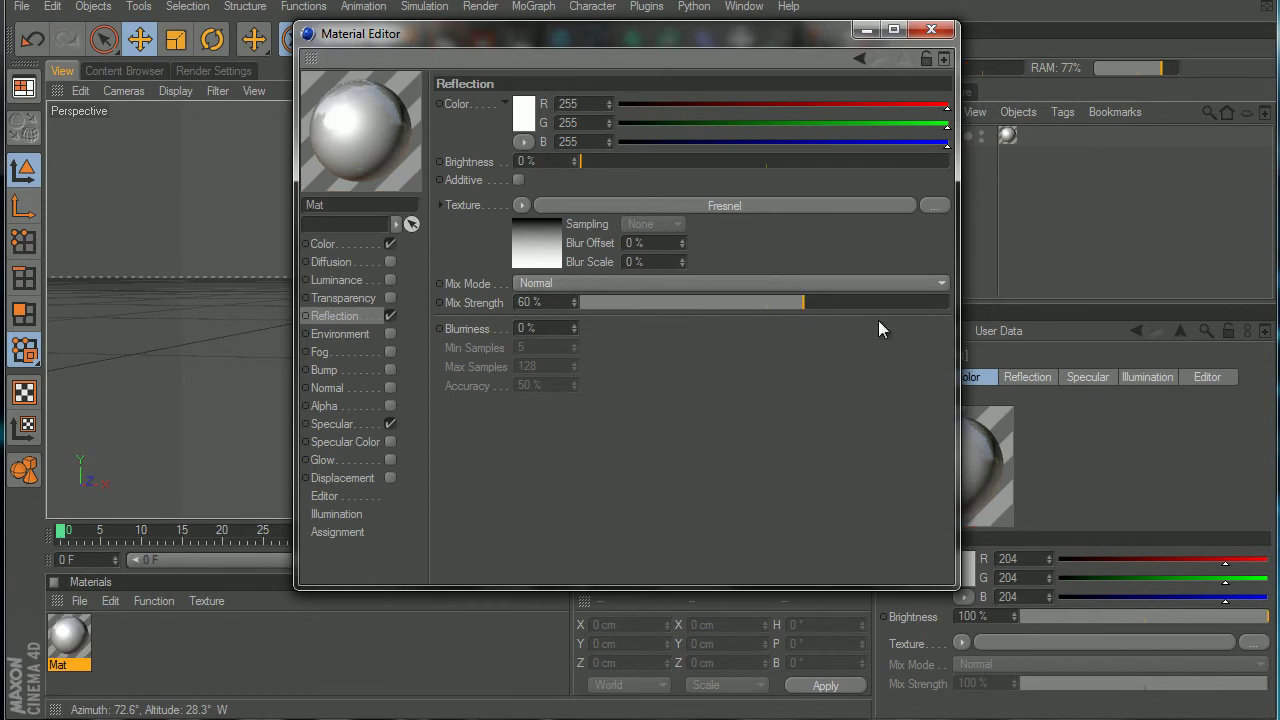
left_click(358, 281)
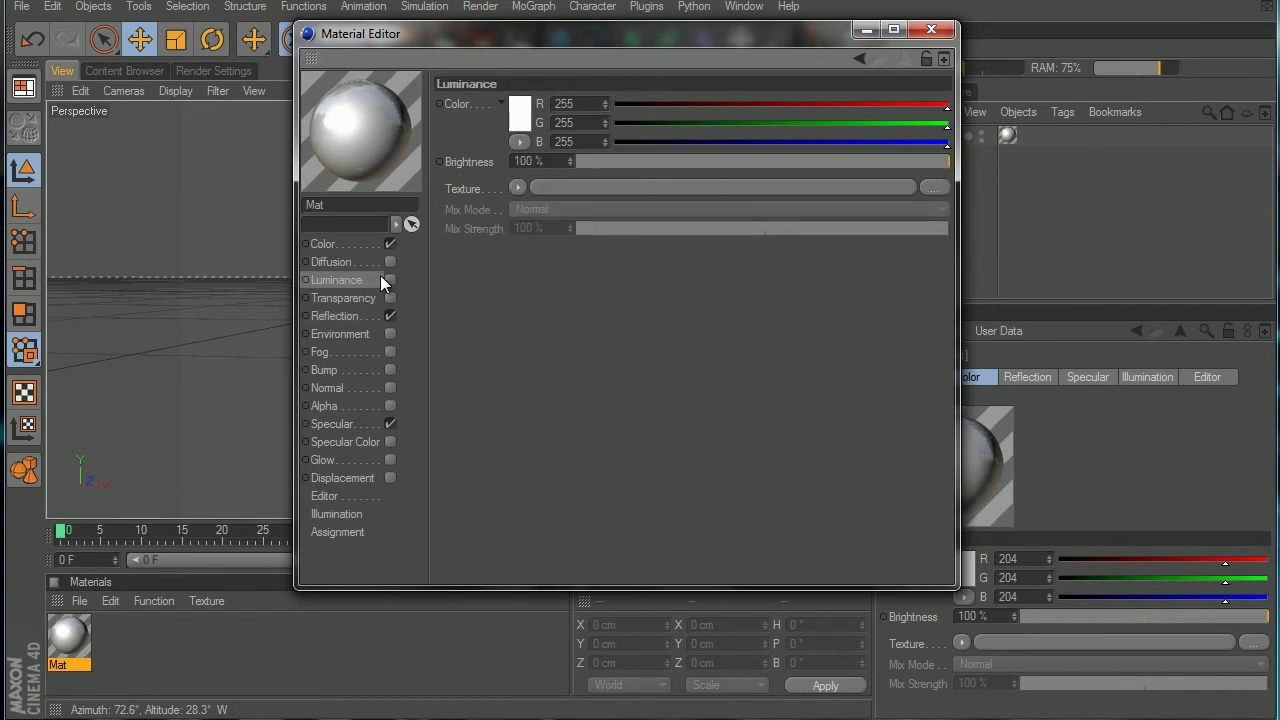
left_click(391, 280)
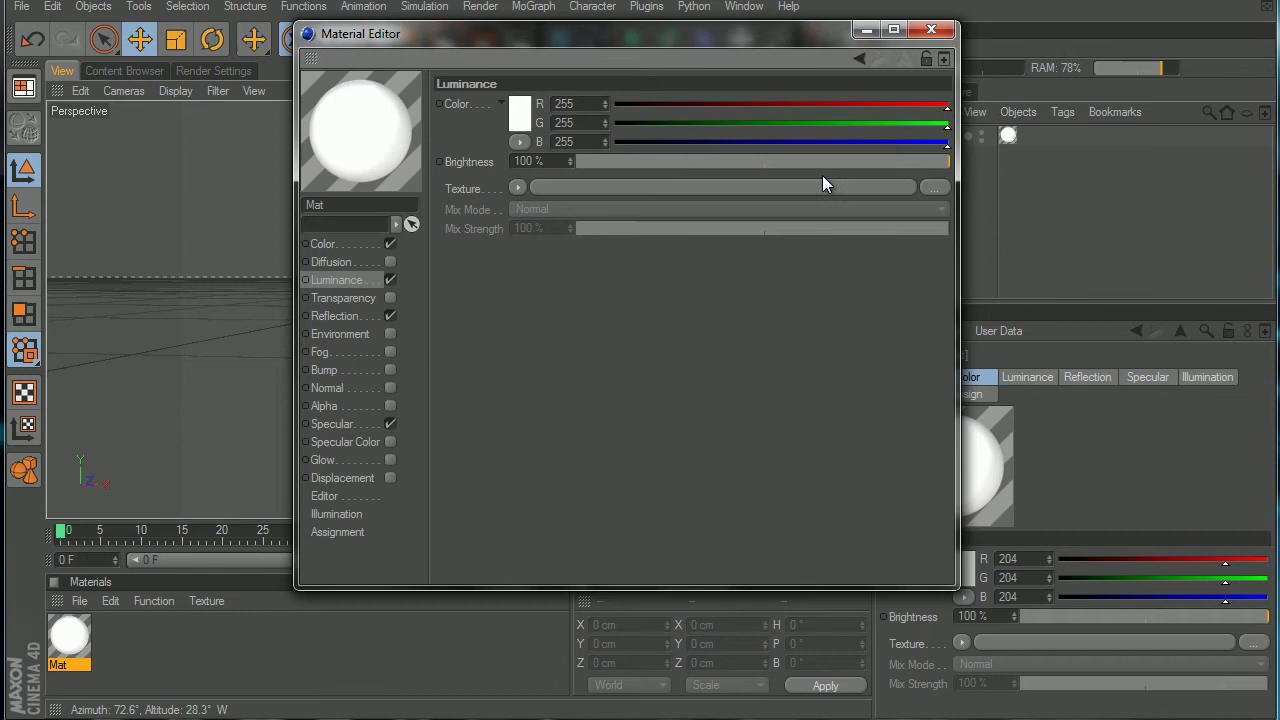
left_click_drag(738, 165, 712, 164)
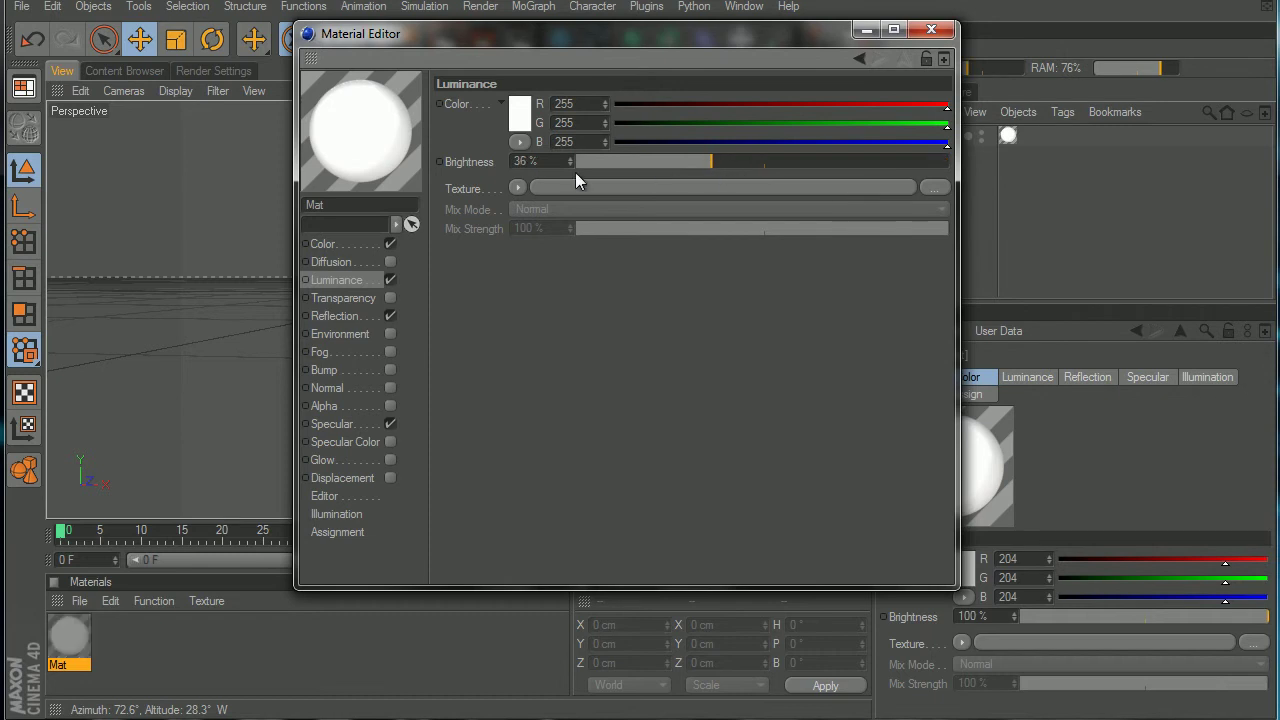
left_click(390, 280)
Step: Enable the material's transparency with brightness at 60%, and close the material settings
left_click(346, 298)
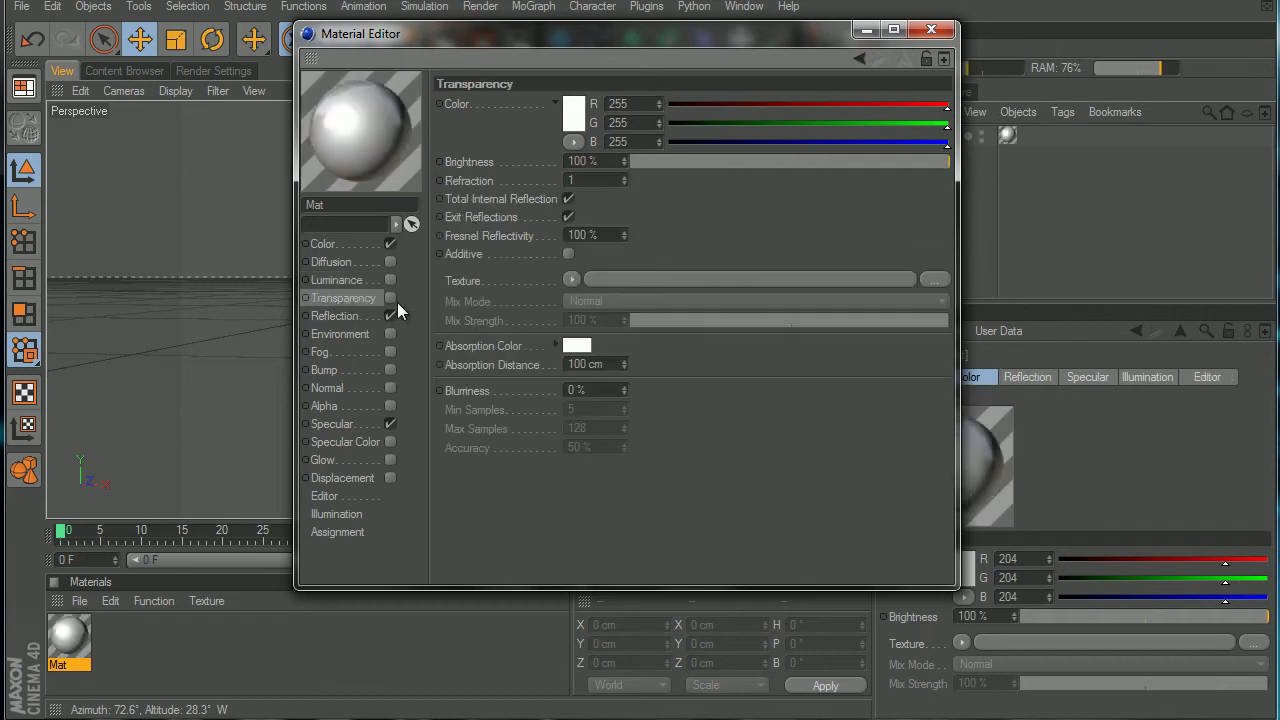
left_click(389, 297)
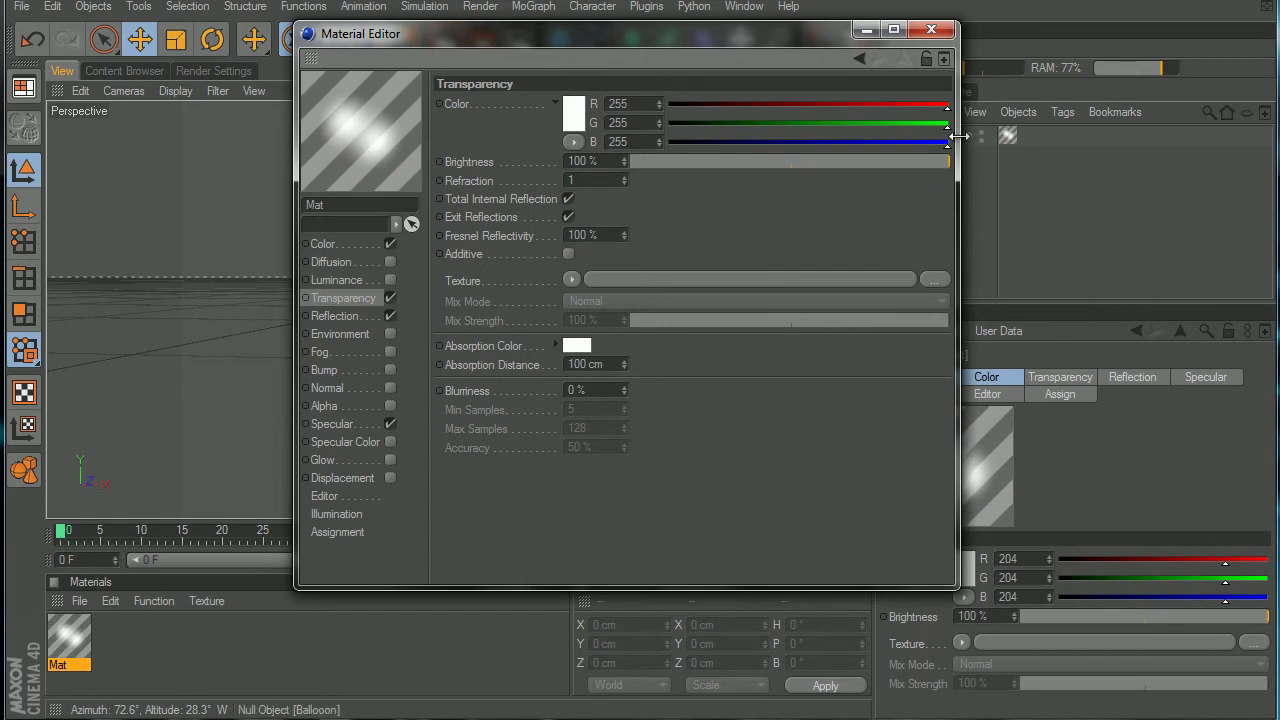
left_click_drag(829, 161, 826, 161)
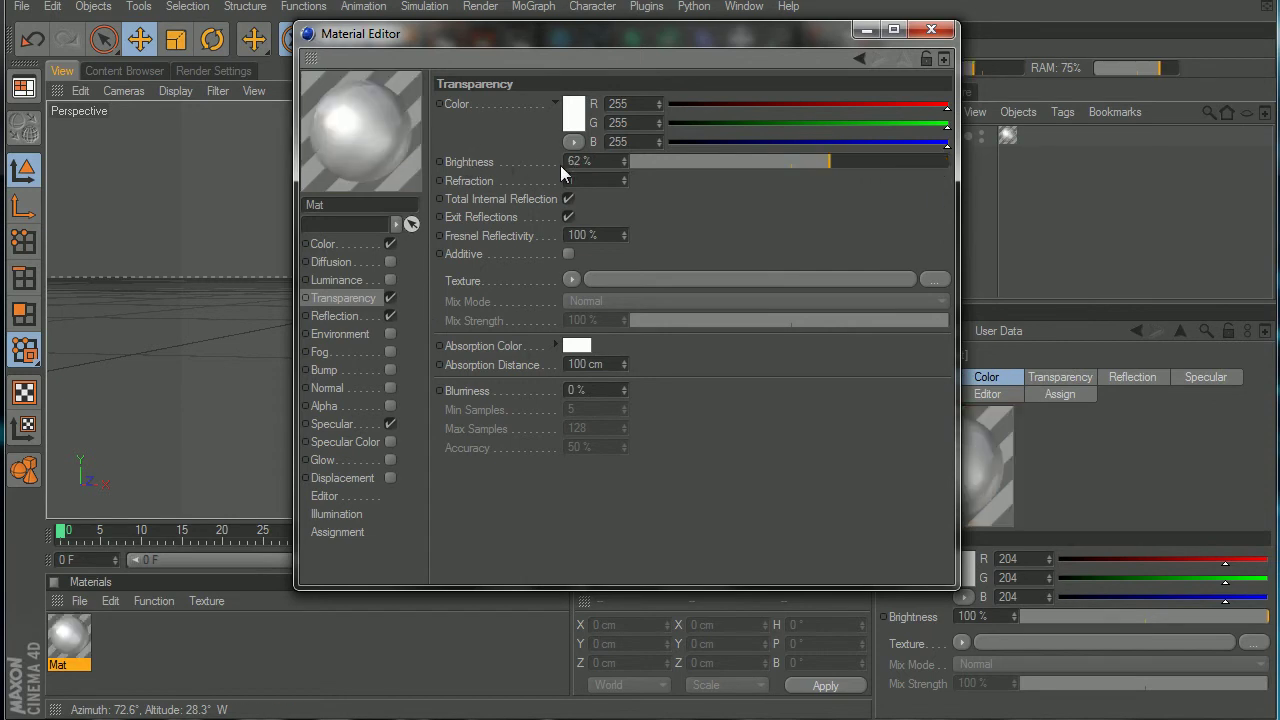
left_click(624, 164)
left_click(931, 29)
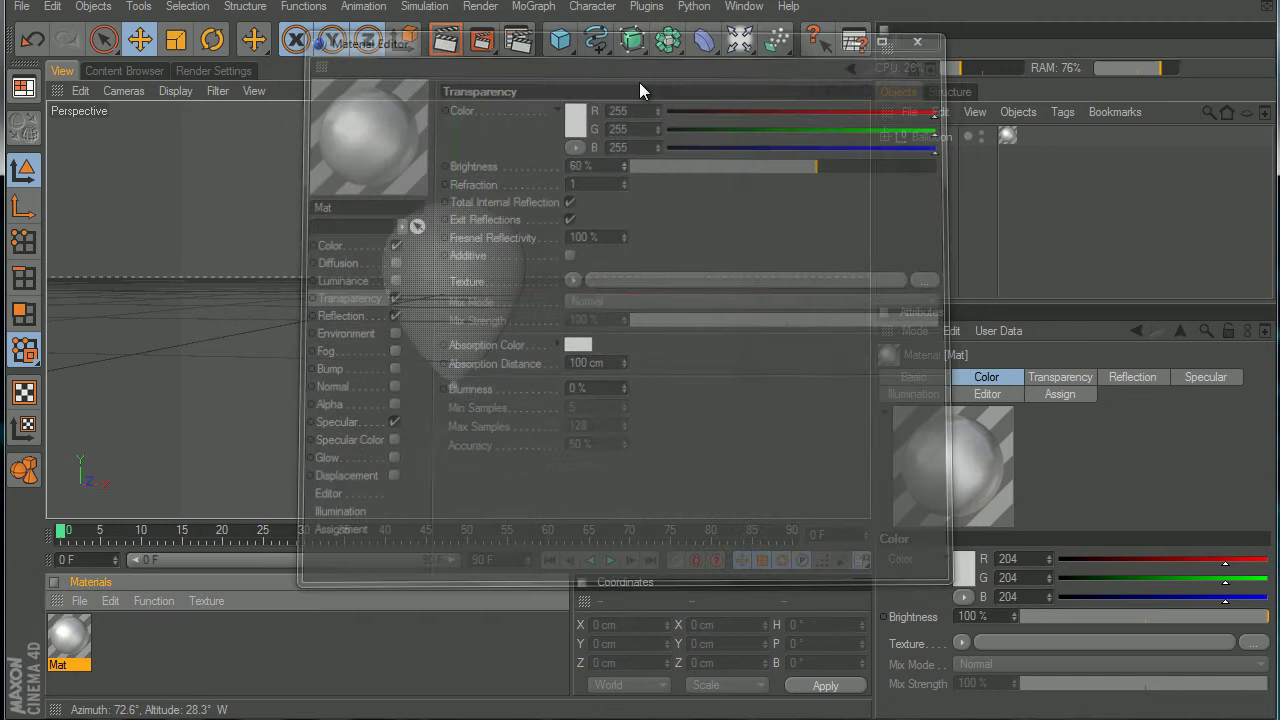
Step: Render the view from two different angles to check how the material looks on the balloon
left_click(443, 44)
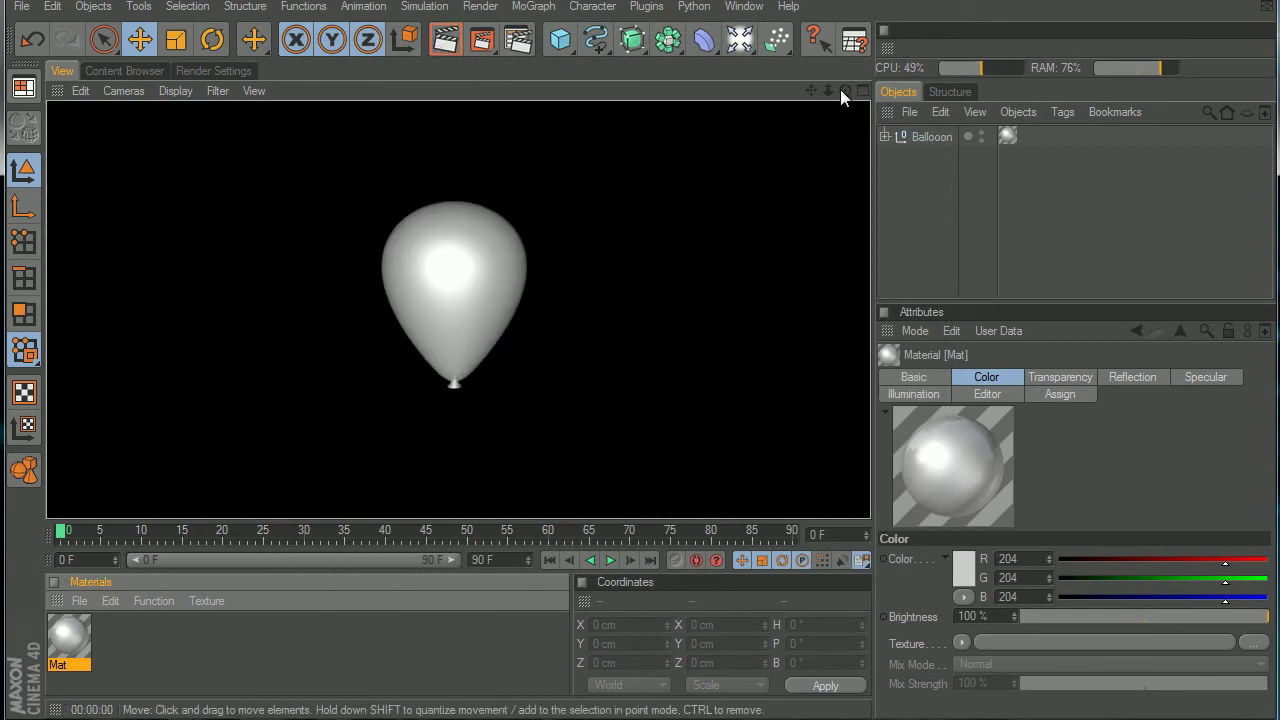
left_click_drag(842, 90, 610, 385)
scroll(578, 283, "up", 3)
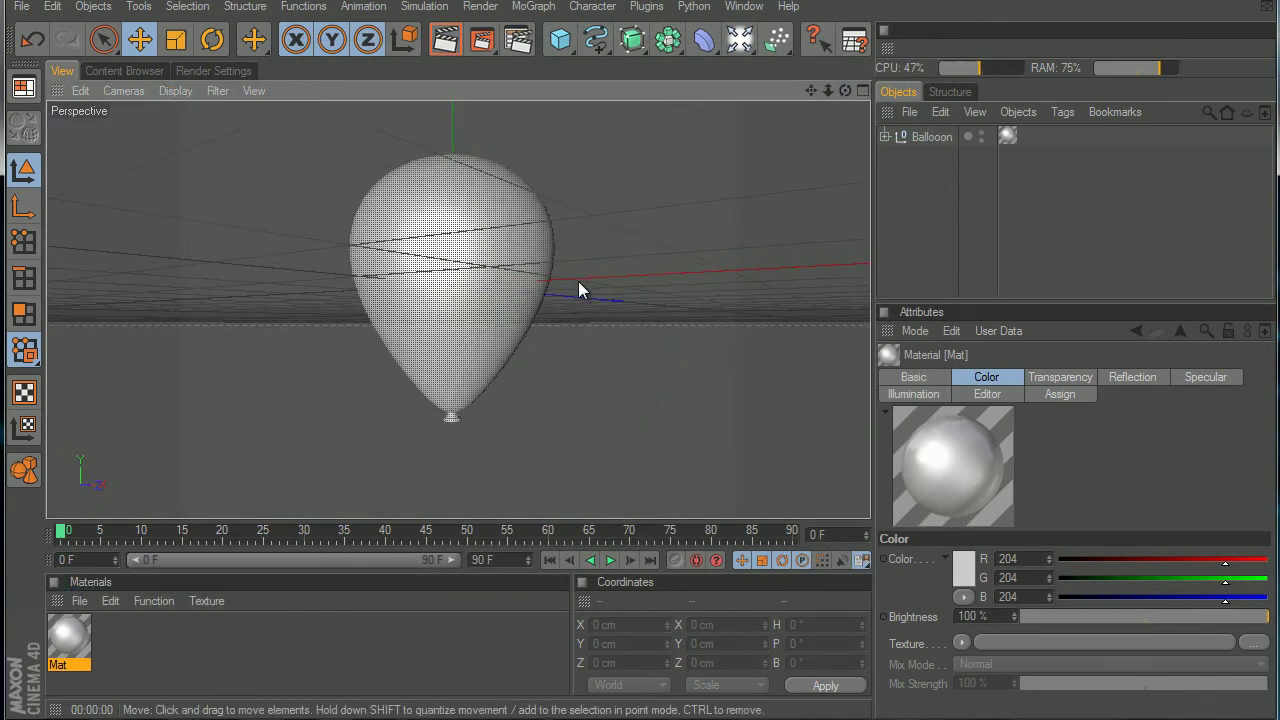
left_click(446, 40)
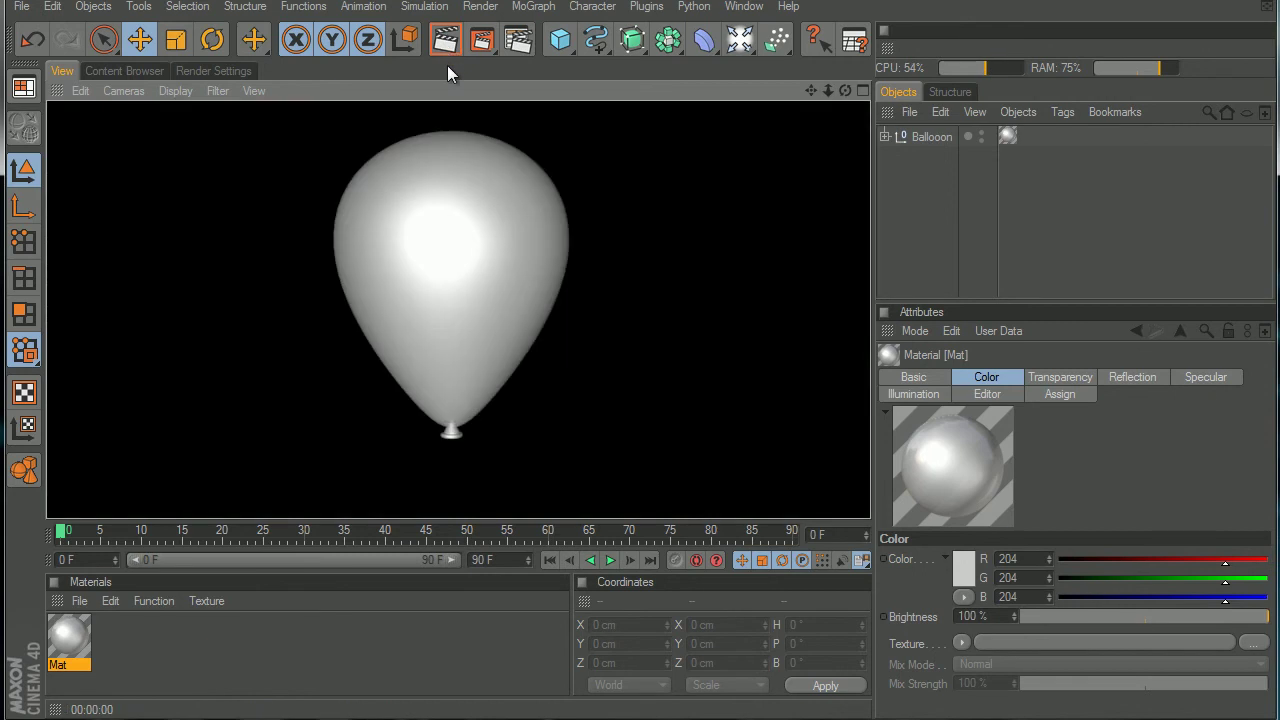
left_click(637, 392)
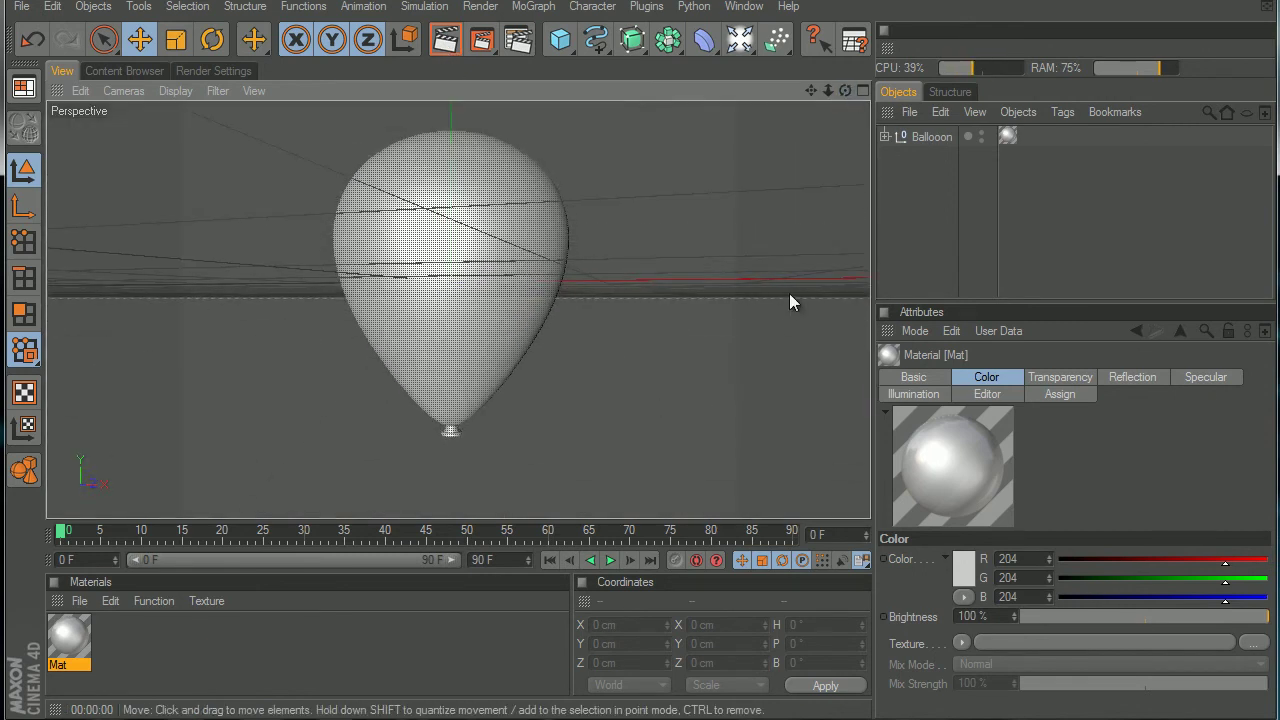
middle_click_drag(531, 316, 534, 345, "alt")
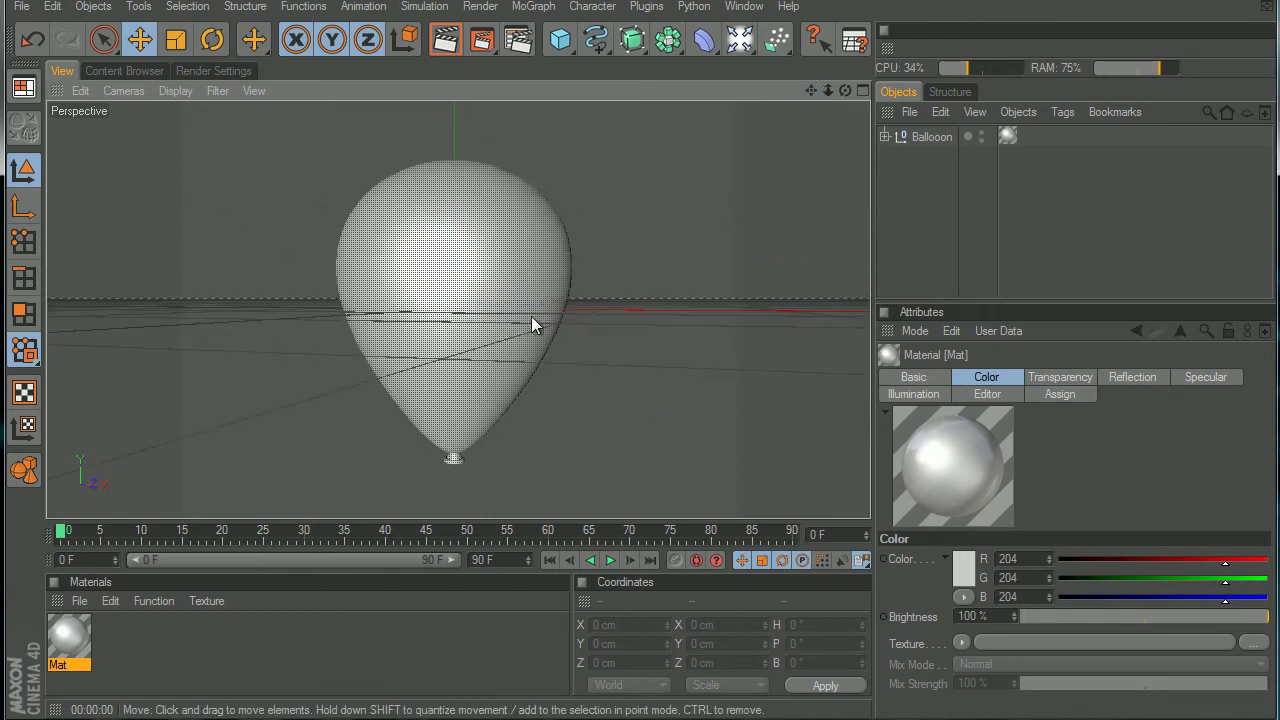
left_click_drag(842, 89, 643, 397)
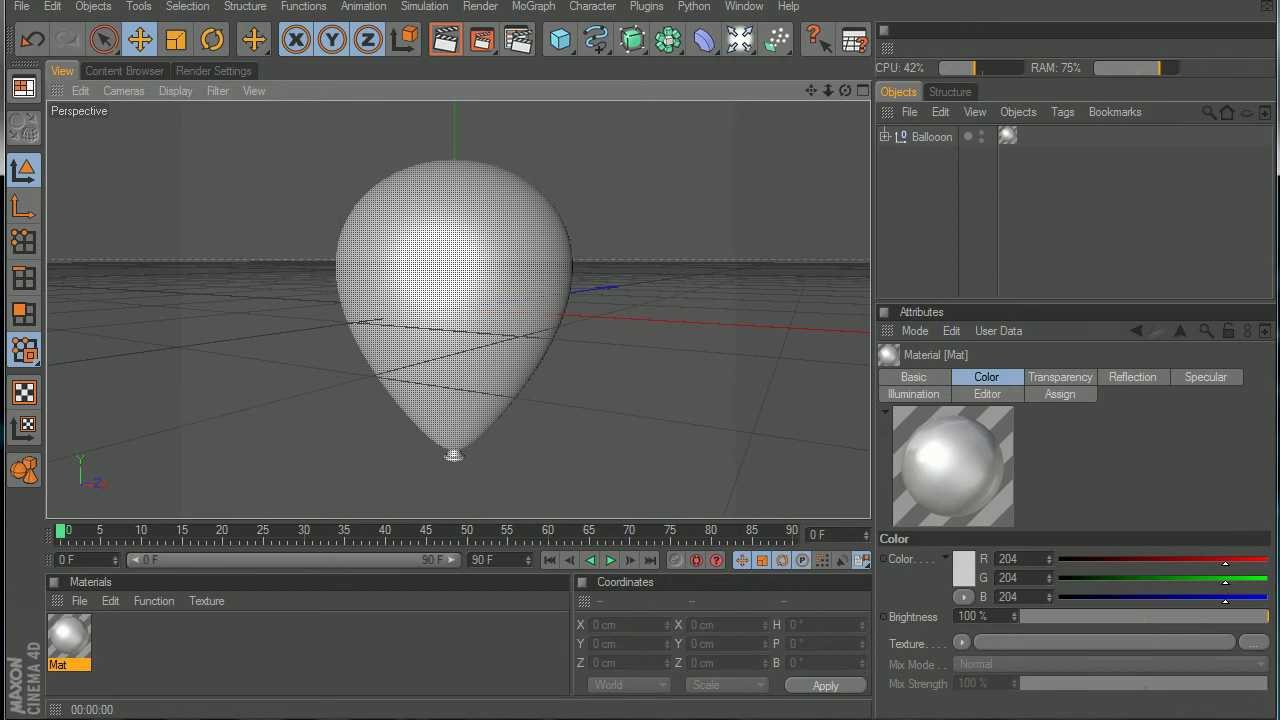